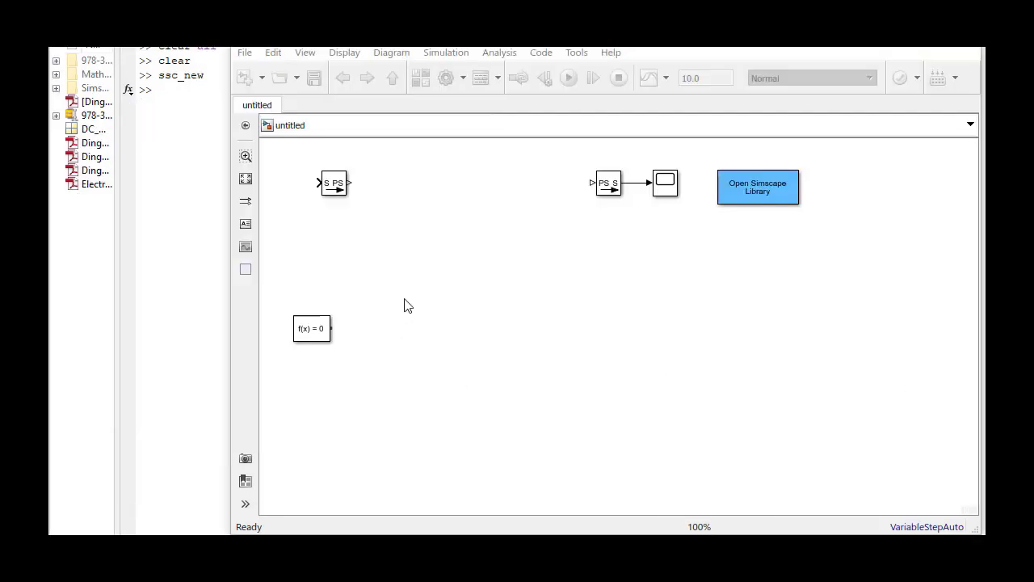
# Step: Add a DC Voltage Source block with 24 V amplitude beside the Solver Configuration
pyautogui.doubleClick(397, 305)
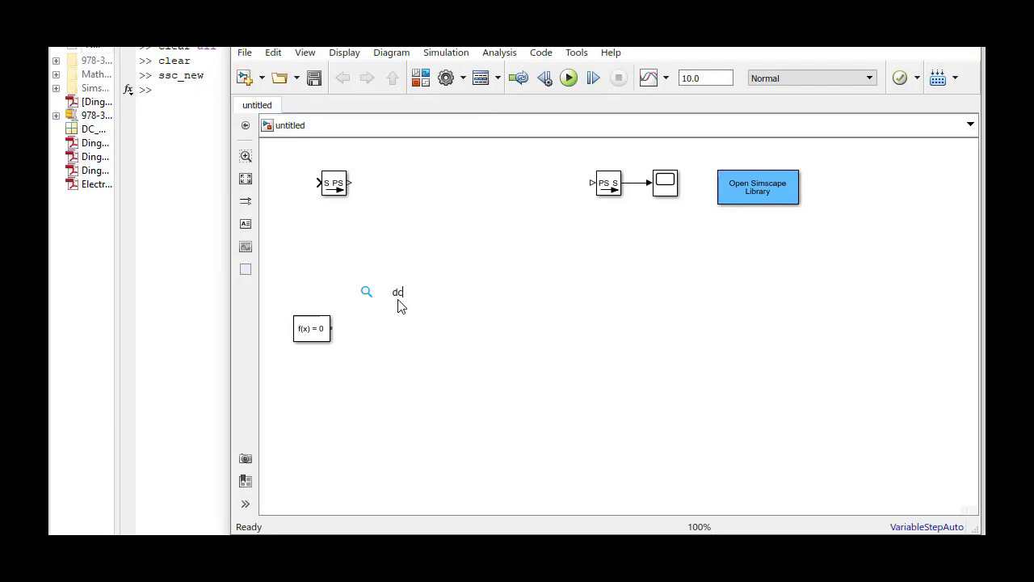
pyautogui.write('dc vol')
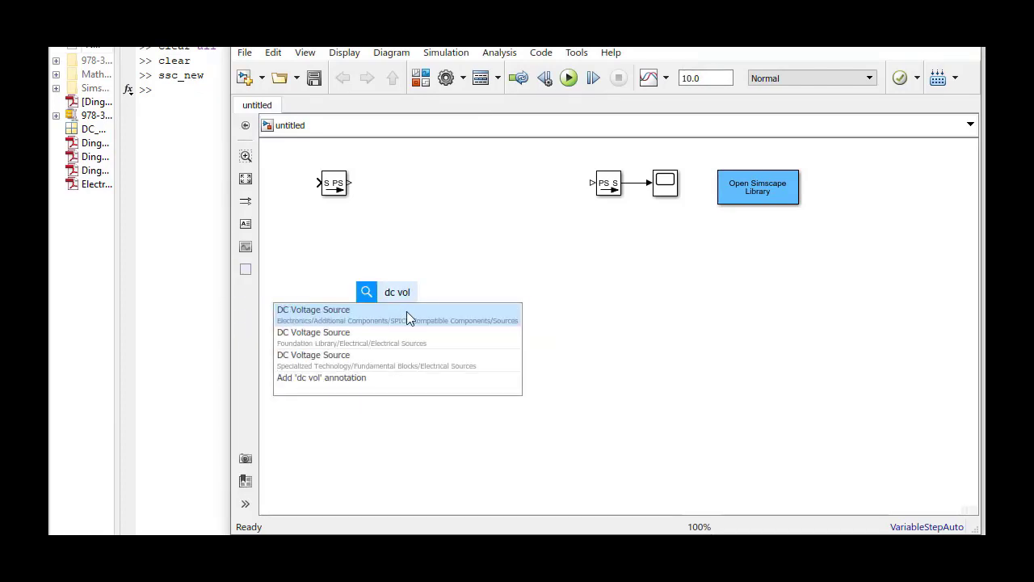
pyautogui.click(380, 364)
pyautogui.write('24')
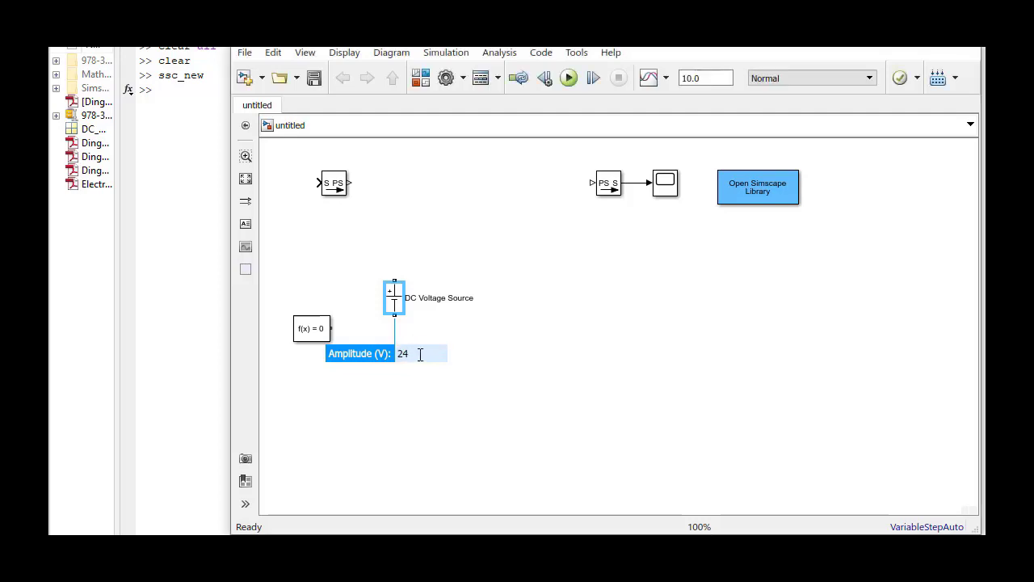
pyautogui.press('Return')
# Step: Attach an Electrical Reference to the DC source's negative terminal
pyautogui.click(390, 341)
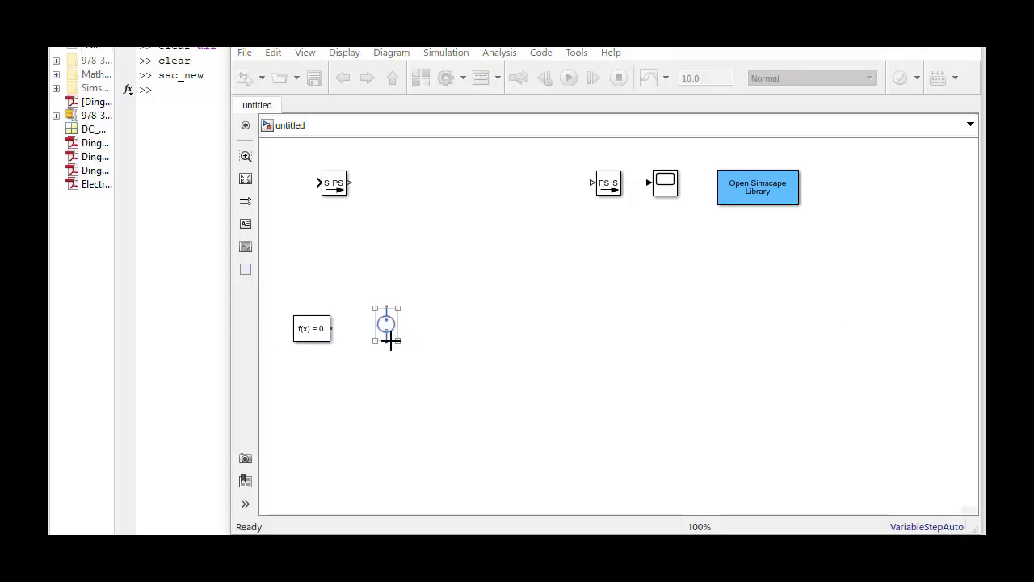
pyautogui.moveTo(386, 342); pyautogui.dragTo(389, 427)
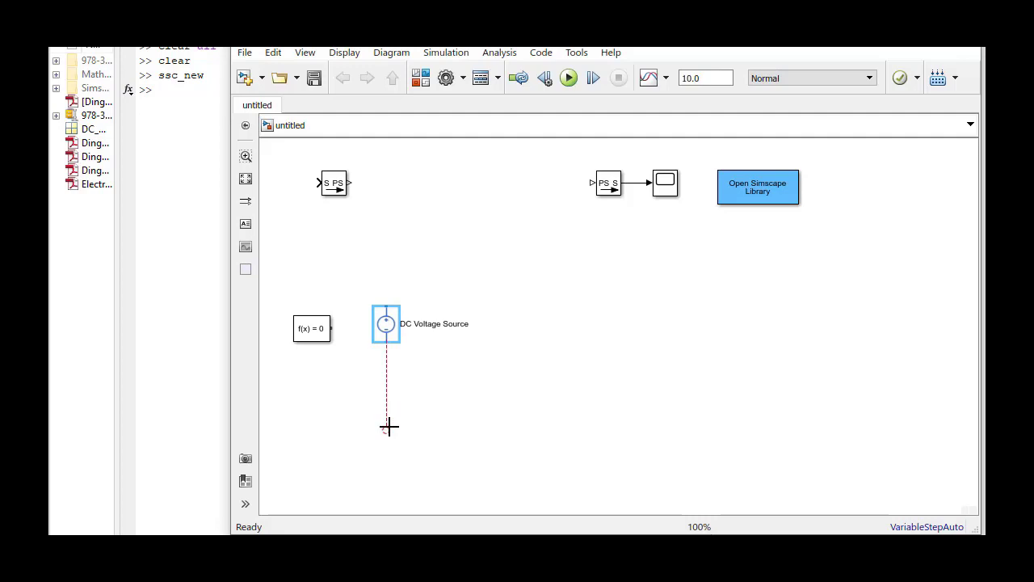
pyautogui.write('Re')
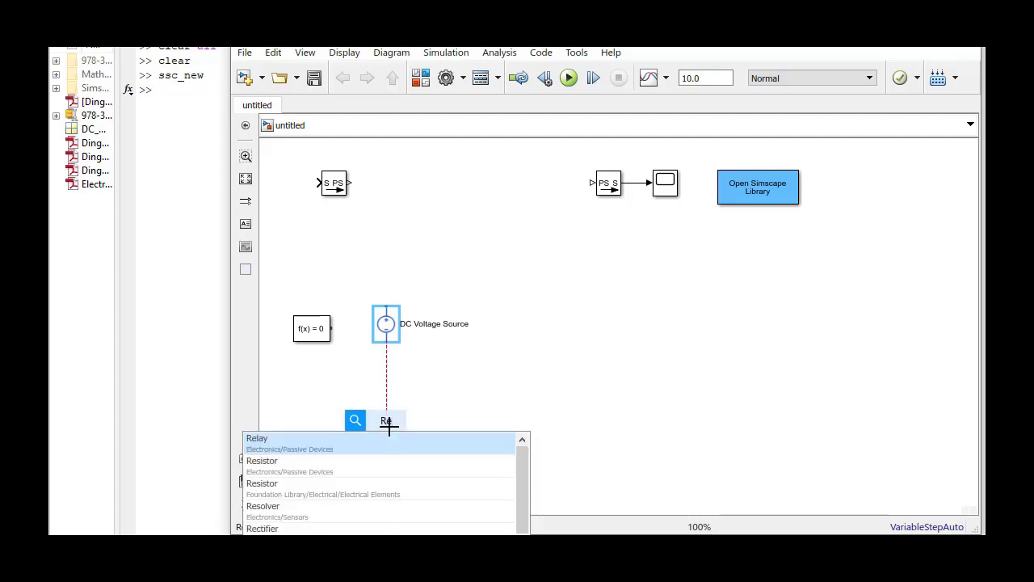
pyautogui.write('f')
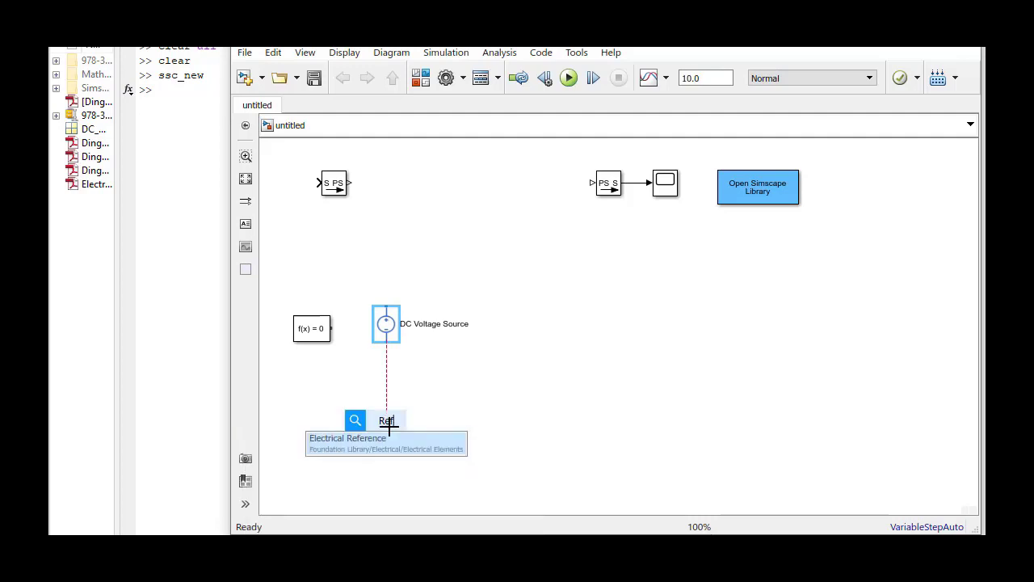
pyautogui.click(390, 442)
pyautogui.click(503, 386)
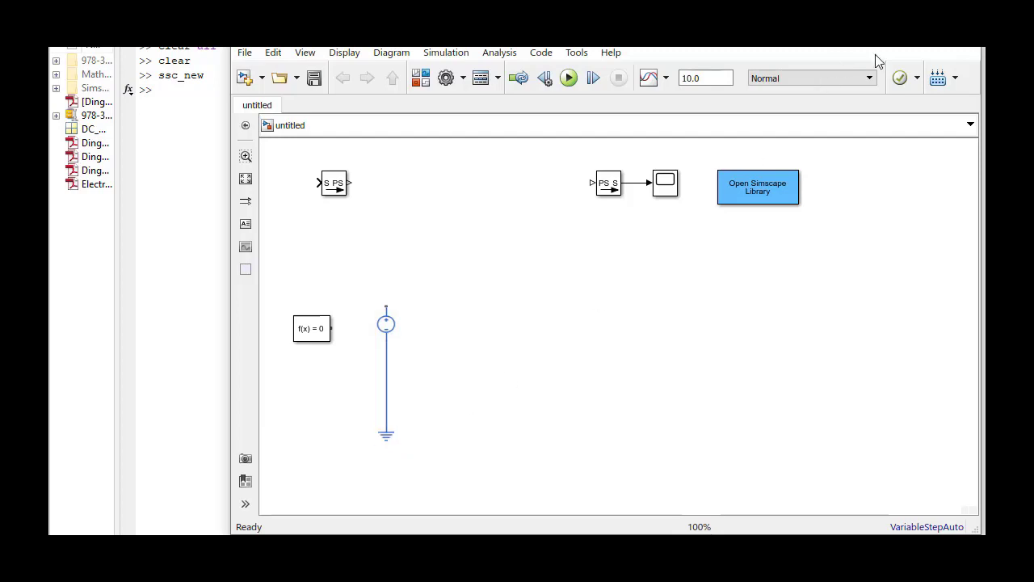
# Step: Move the ground just under the source and join the Solver Configuration onto the ground wire
pyautogui.click(387, 437)
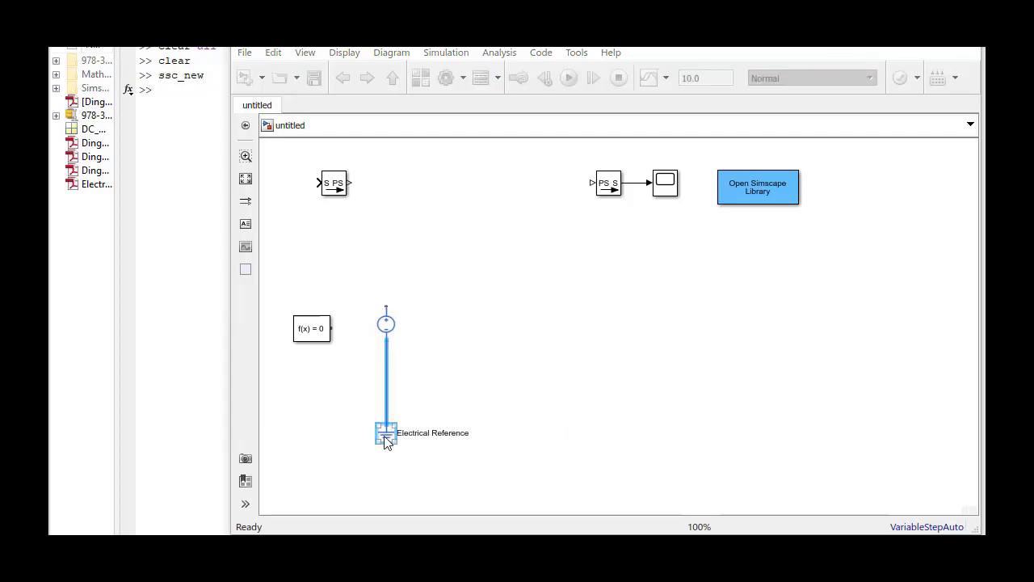
pyautogui.moveTo(386, 432); pyautogui.dragTo(386, 381)
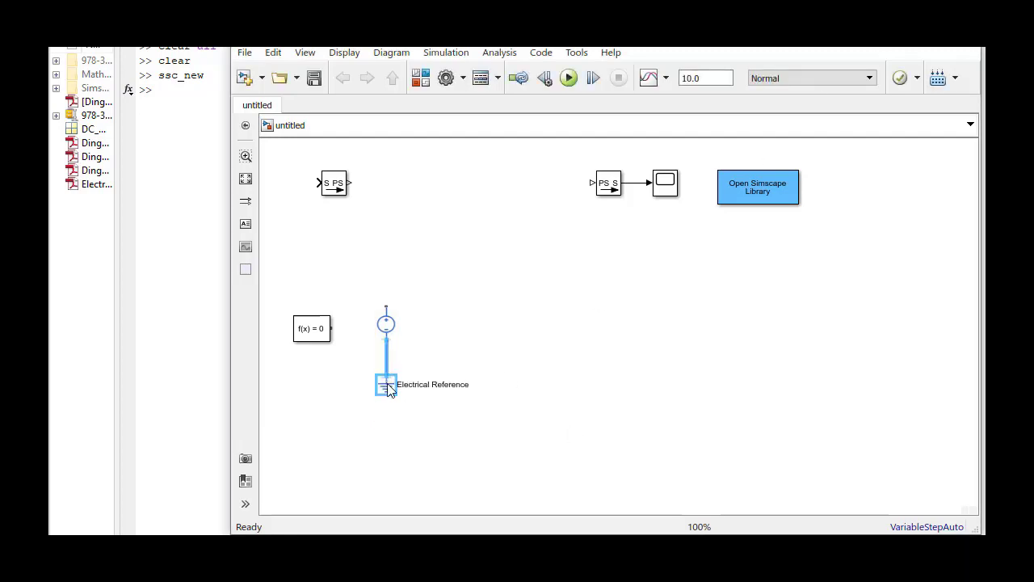
pyautogui.click(457, 441)
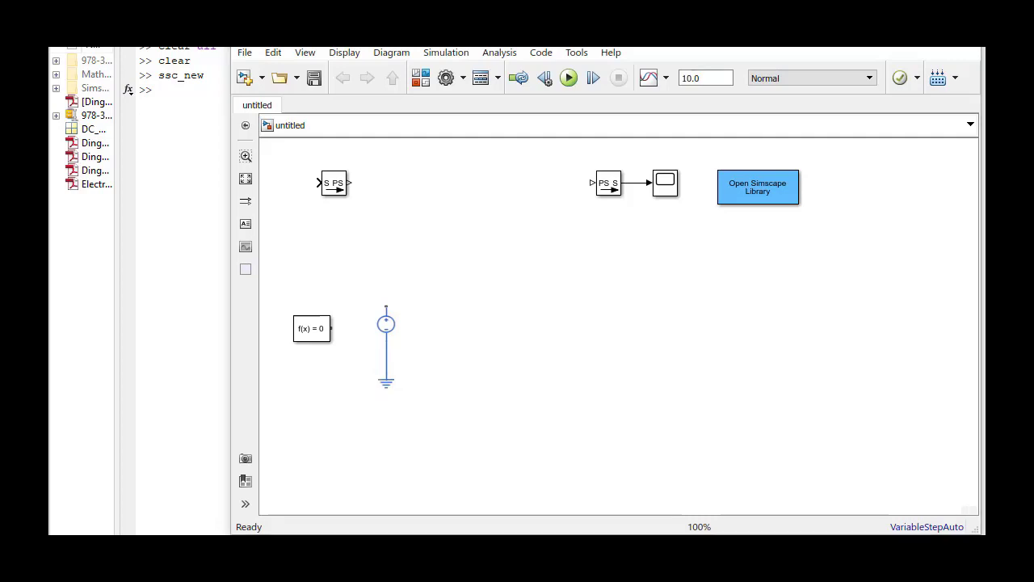
pyautogui.moveTo(312, 337)
pyautogui.mouseDown()
pyautogui.moveTo(331, 361)
pyautogui.moveTo(386, 352)
pyautogui.mouseUp()
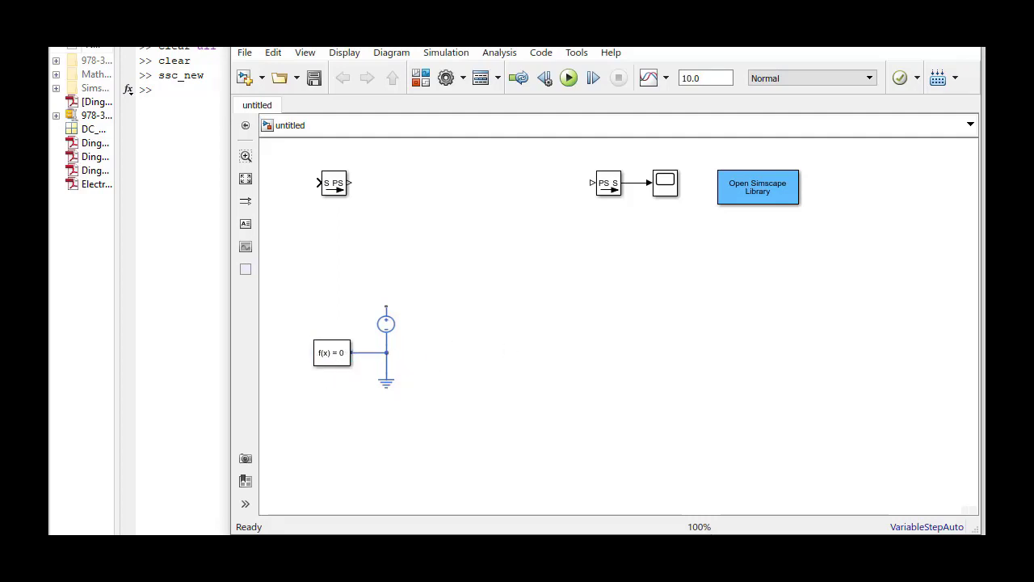
# Step: Add a Controlled PWM Voltage block with +ref on the source's positive terminal and -ref to ground
pyautogui.moveTo(122, 296); pyautogui.dragTo(250, 420)
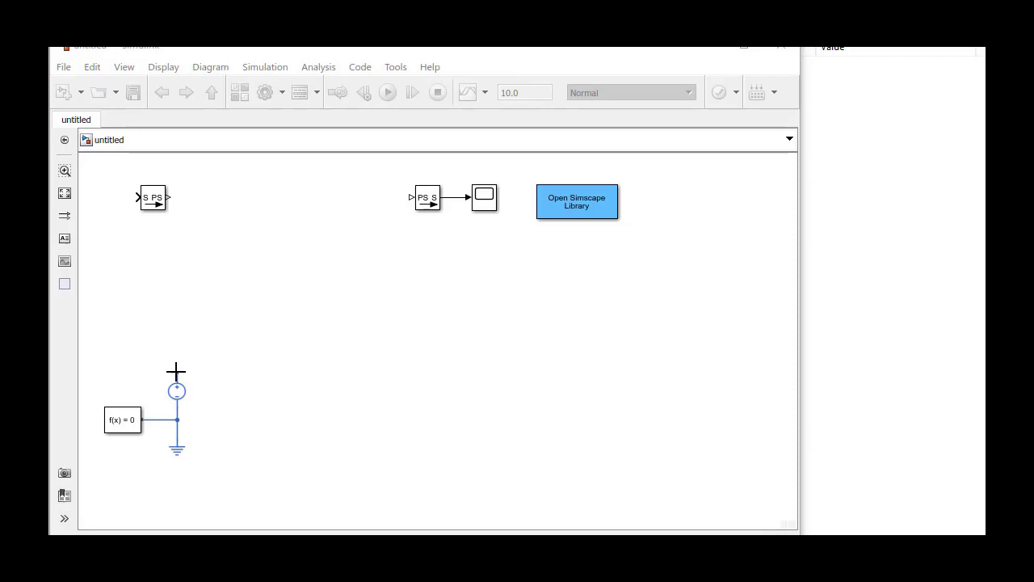
pyautogui.moveTo(177, 373); pyautogui.dragTo(258, 319)
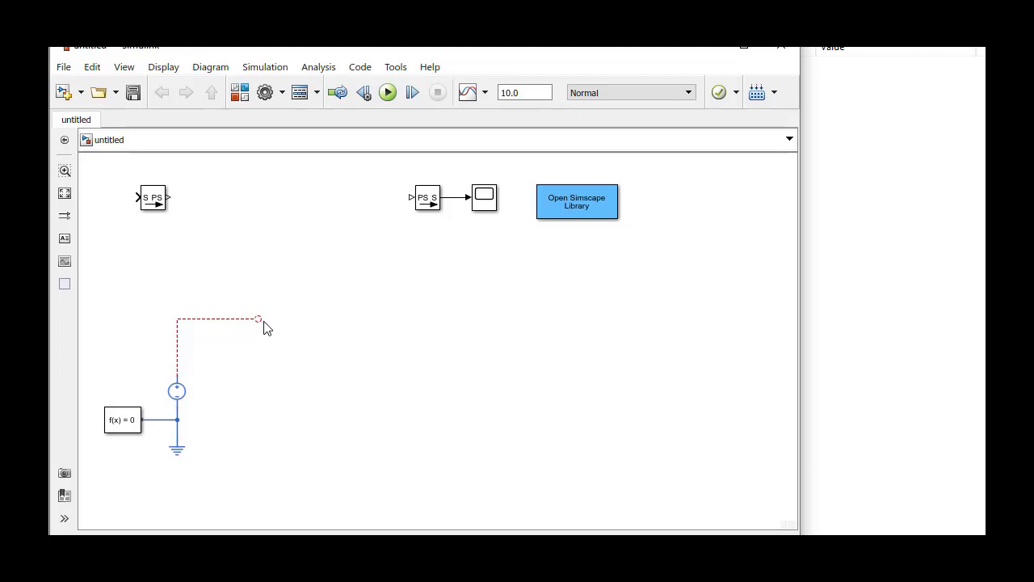
pyautogui.write('PWM')
pyautogui.click(266, 329)
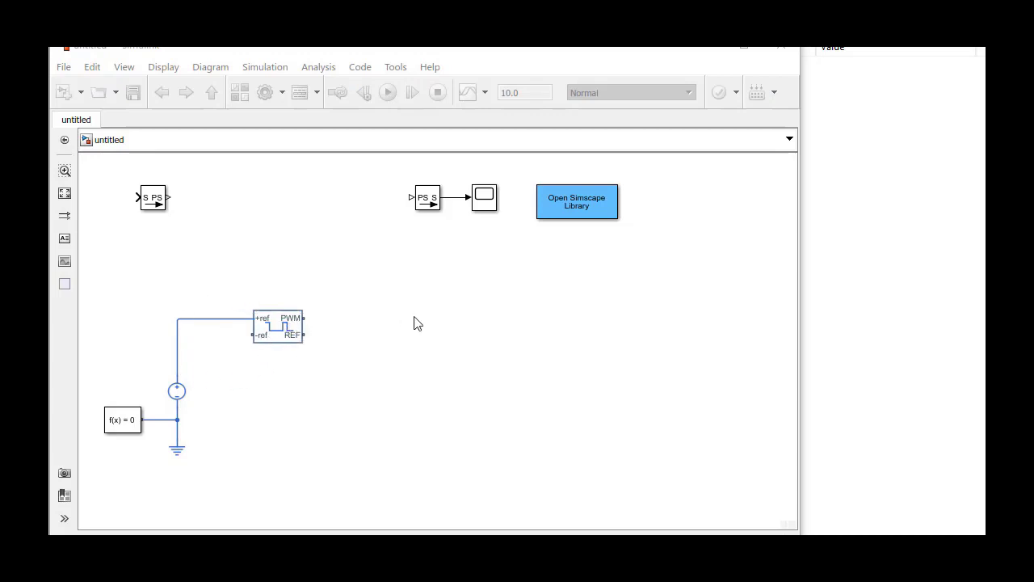
pyautogui.moveTo(251, 334); pyautogui.dragTo(183, 421)
pyautogui.moveTo(182, 421); pyautogui.dragTo(222, 418)
# Step: Insert an H-Bridge block to the right of the PWM block
pyautogui.doubleClick(331, 320)
pyautogui.write('H')
pyautogui.click(347, 381)
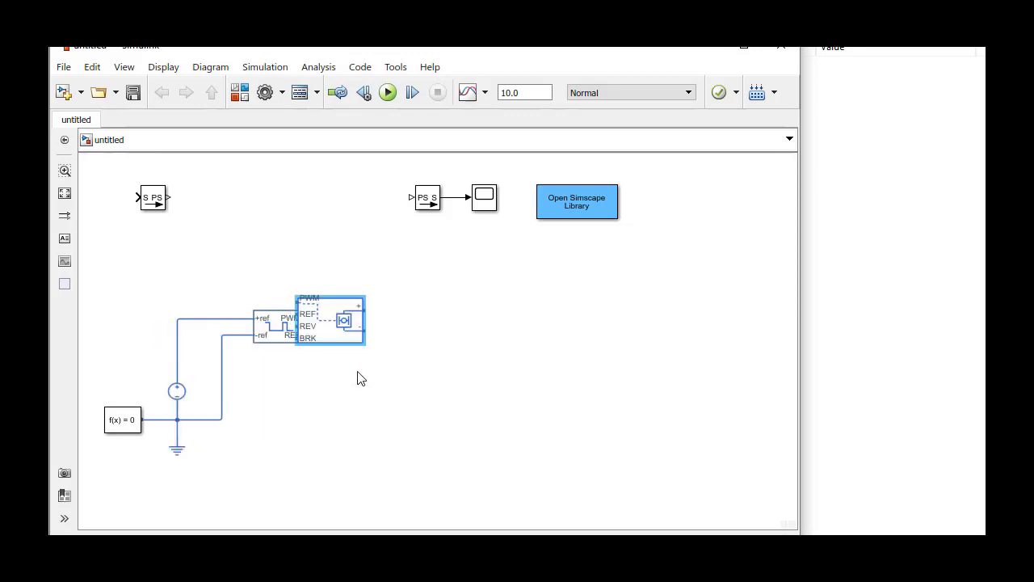
pyautogui.moveTo(355, 323)
pyautogui.mouseDown()
pyautogui.moveTo(401, 331)
pyautogui.moveTo(374, 336)
pyautogui.mouseUp()
pyautogui.click(455, 349)
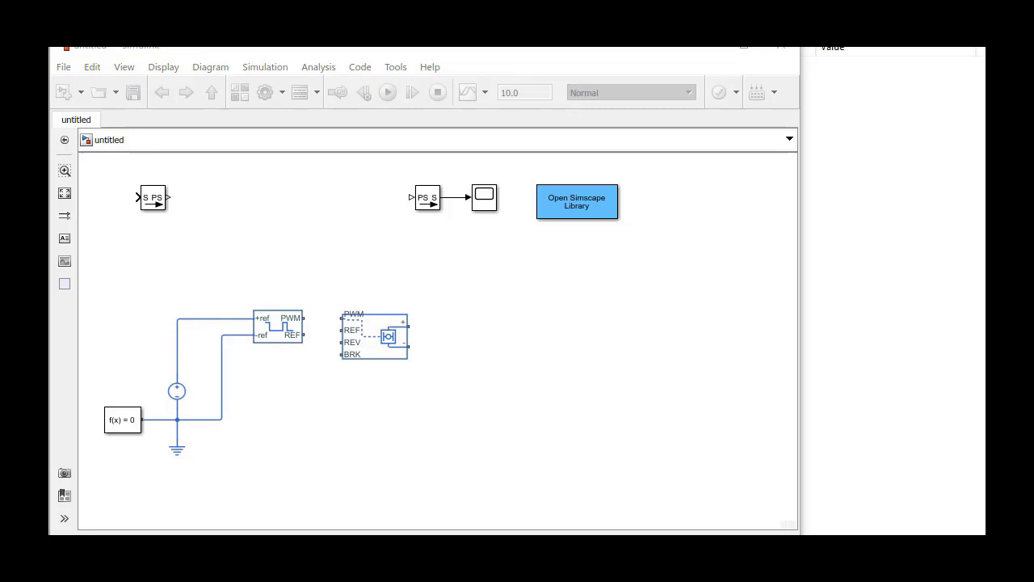
# Step: Wire PWM and REF outputs to the H-Bridge, branching REF to REV and ground to BRK
pyautogui.click(299, 320)
pyautogui.click(346, 332)
pyautogui.moveTo(304, 320)
pyautogui.mouseDown()
pyautogui.moveTo(342, 315)
pyautogui.moveTo(303, 335)
pyautogui.mouseUp()
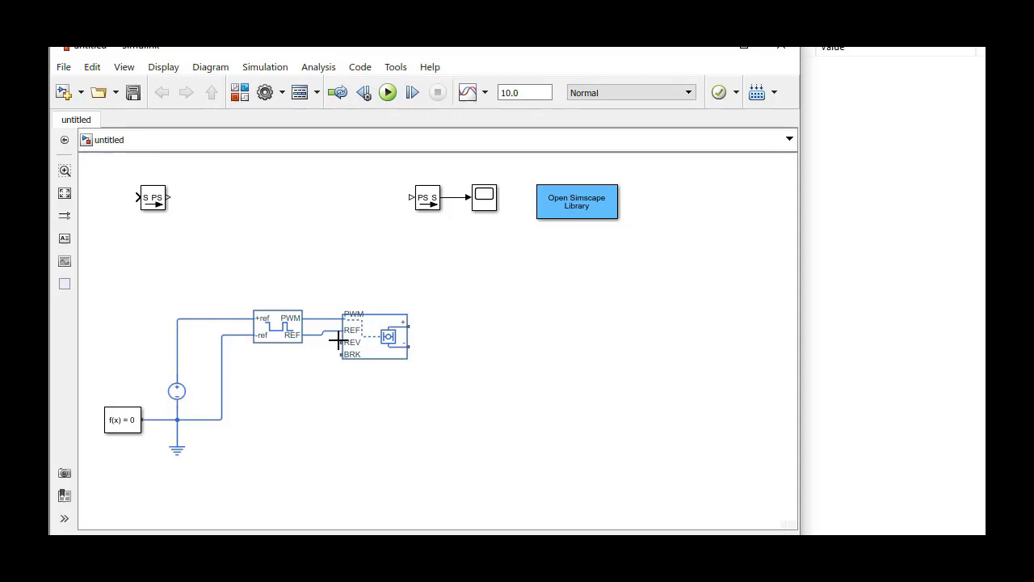
pyautogui.moveTo(323, 334)
pyautogui.mouseDown()
pyautogui.moveTo(340, 350)
pyautogui.moveTo(322, 342)
pyautogui.mouseUp()
pyautogui.hotkey('ctrl', 'd')
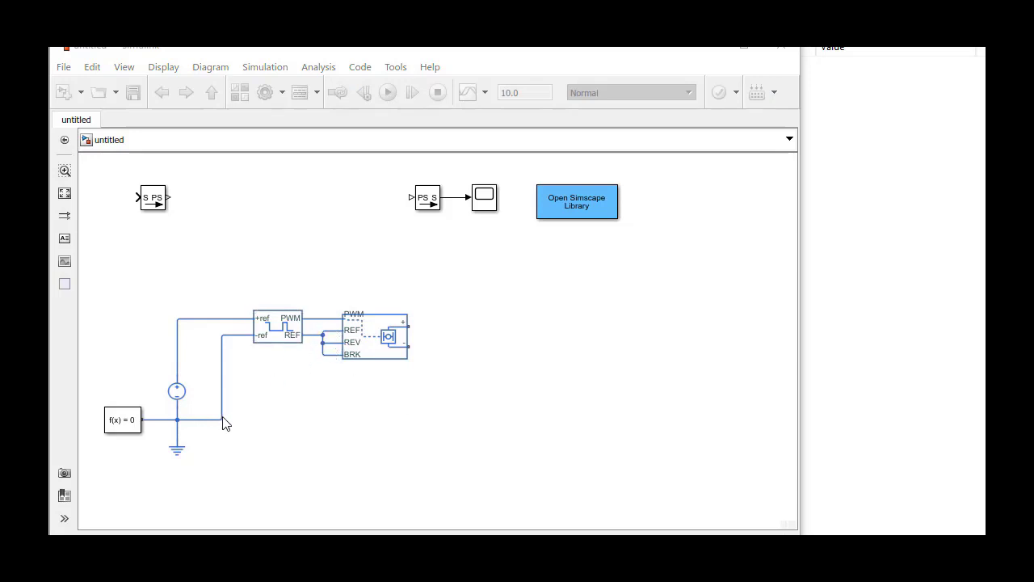
pyautogui.moveTo(224, 419); pyautogui.dragTo(327, 355)
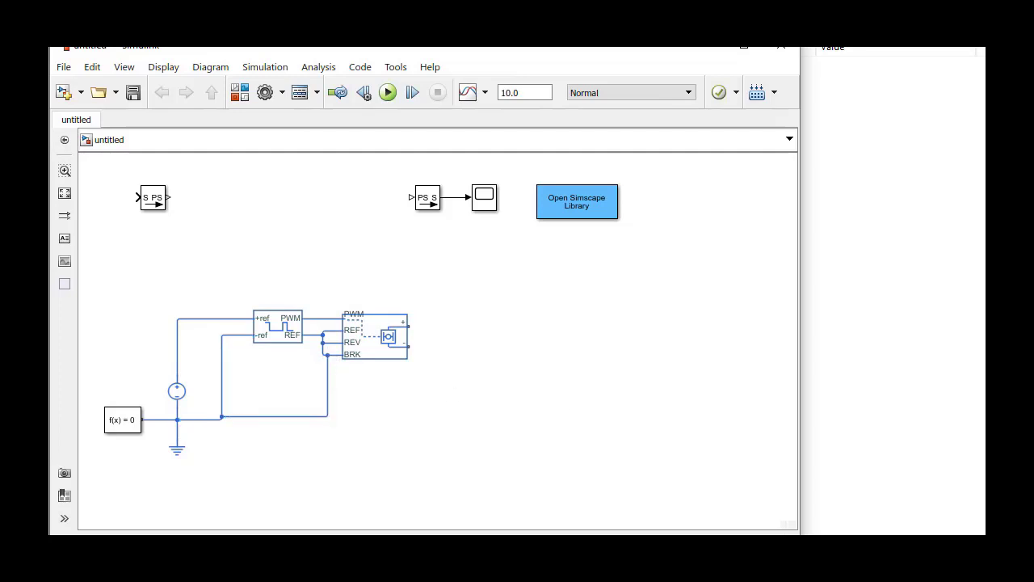
pyautogui.click(280, 332)
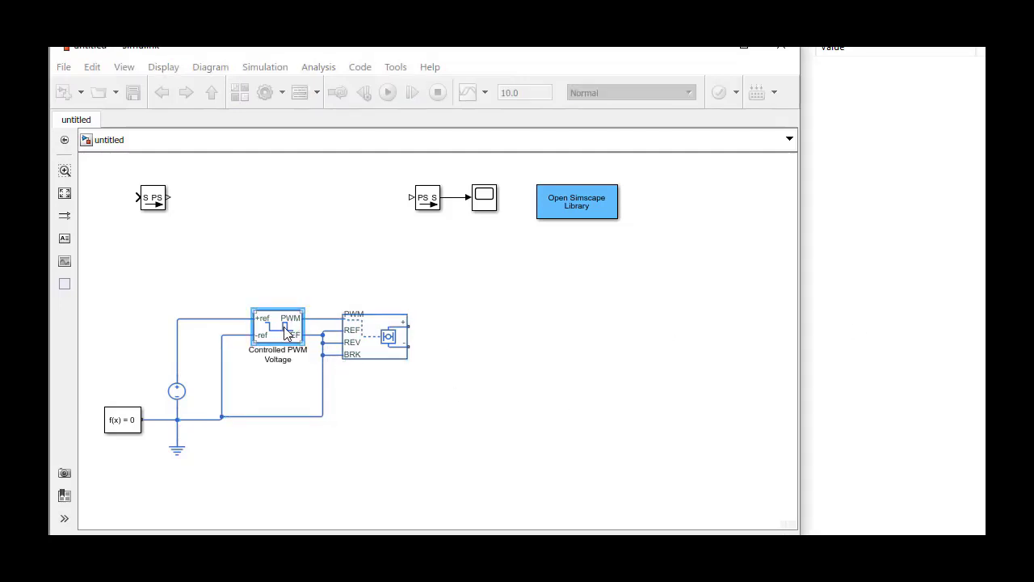
pyautogui.doubleClick(285, 331)
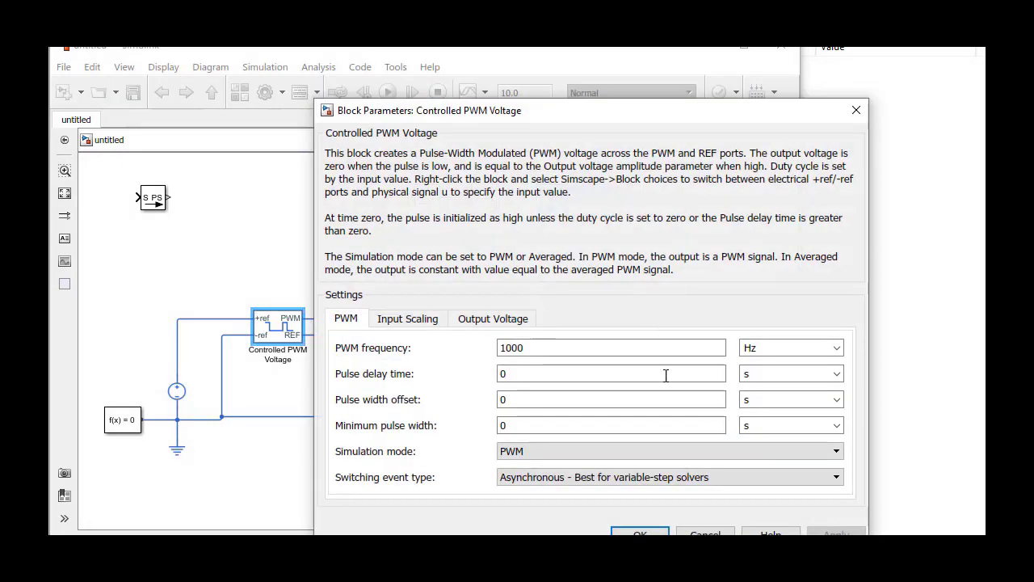
pyautogui.moveTo(674, 118); pyautogui.dragTo(649, 89)
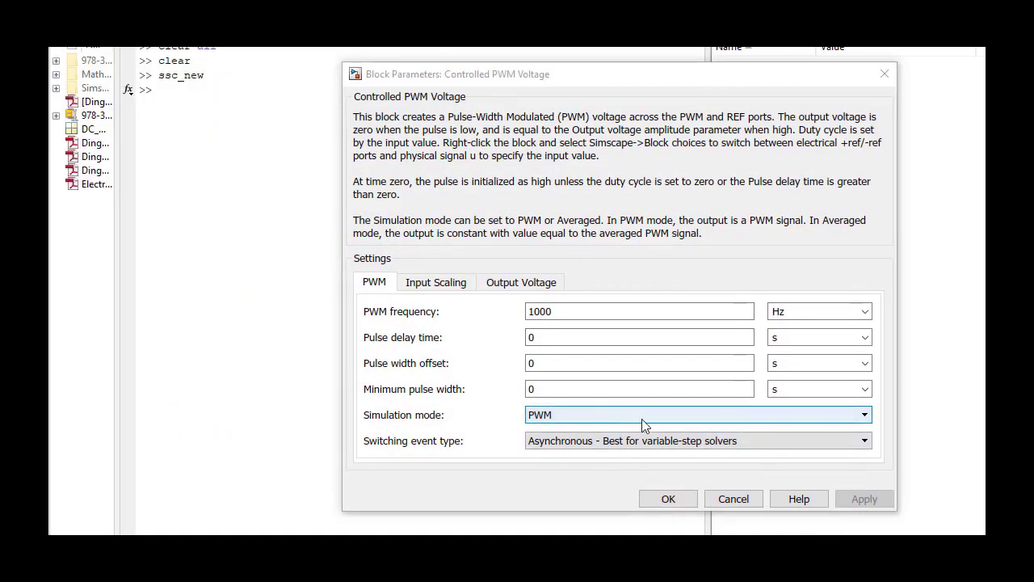
pyautogui.click(642, 419)
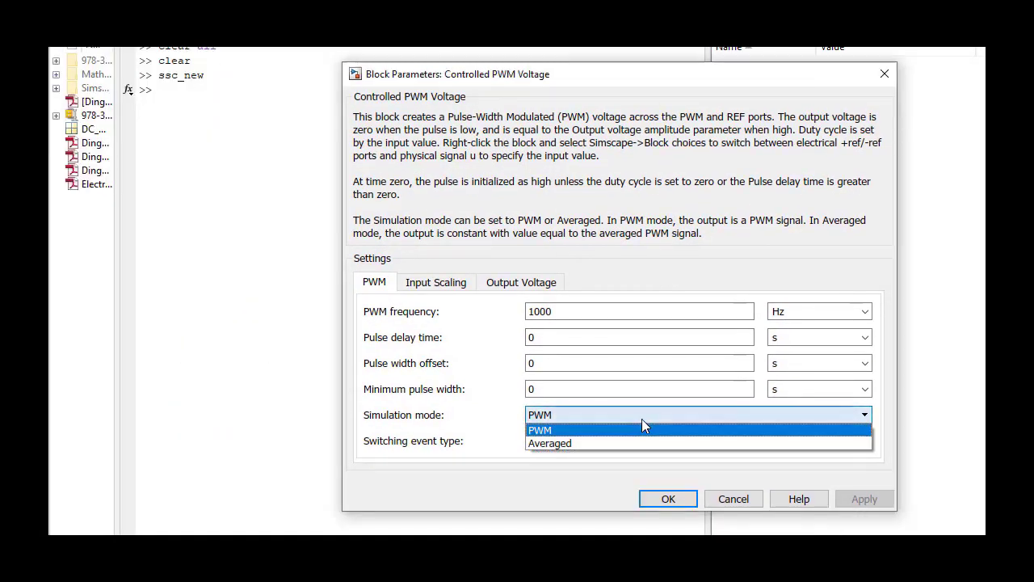
pyautogui.click(563, 442)
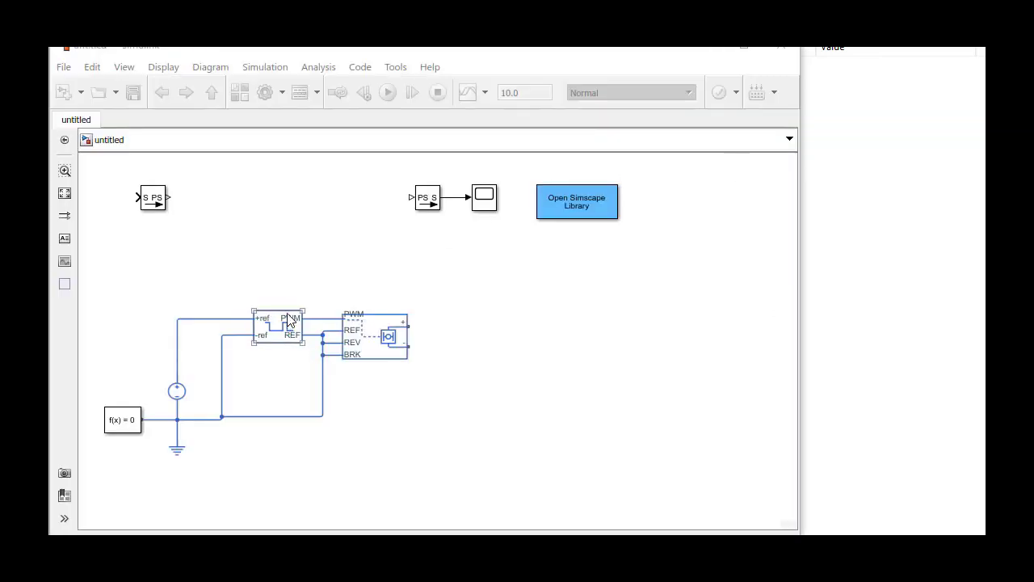
pyautogui.click(307, 320)
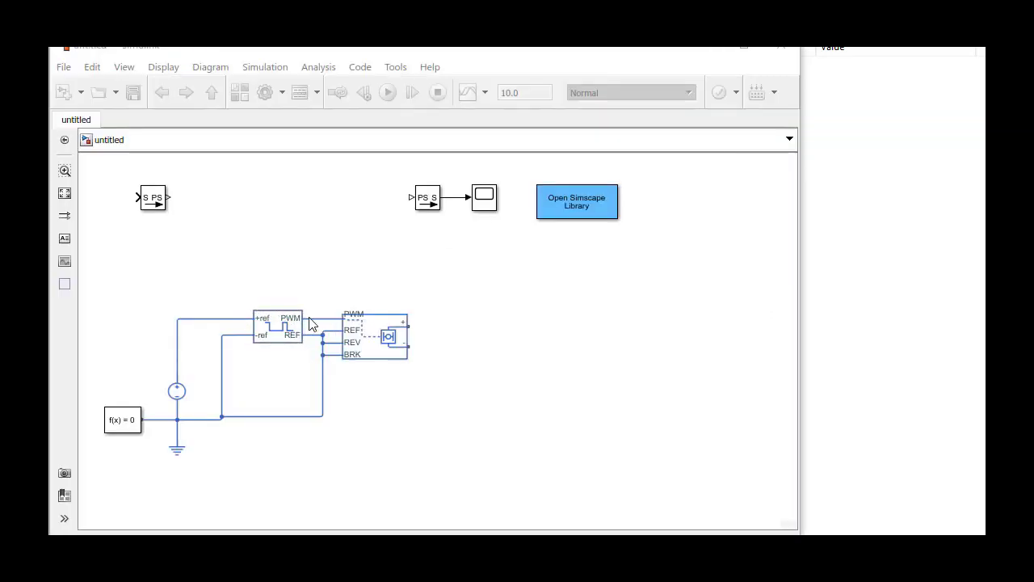
pyautogui.click(346, 317)
# Step: Insert a DC Motor block below and right of the H-Bridge
pyautogui.click(421, 334)
pyautogui.write('d')
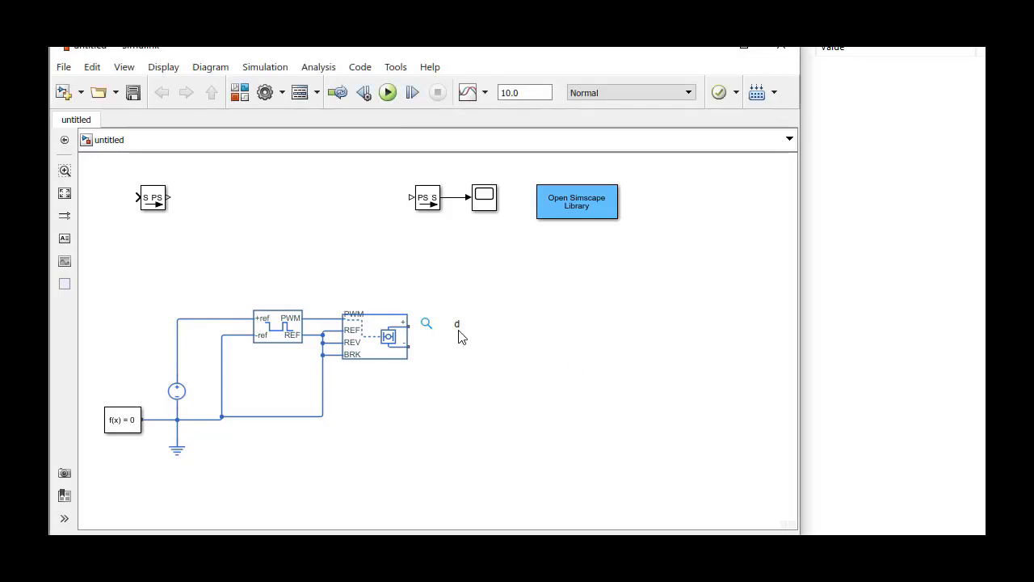
pyautogui.write('c')
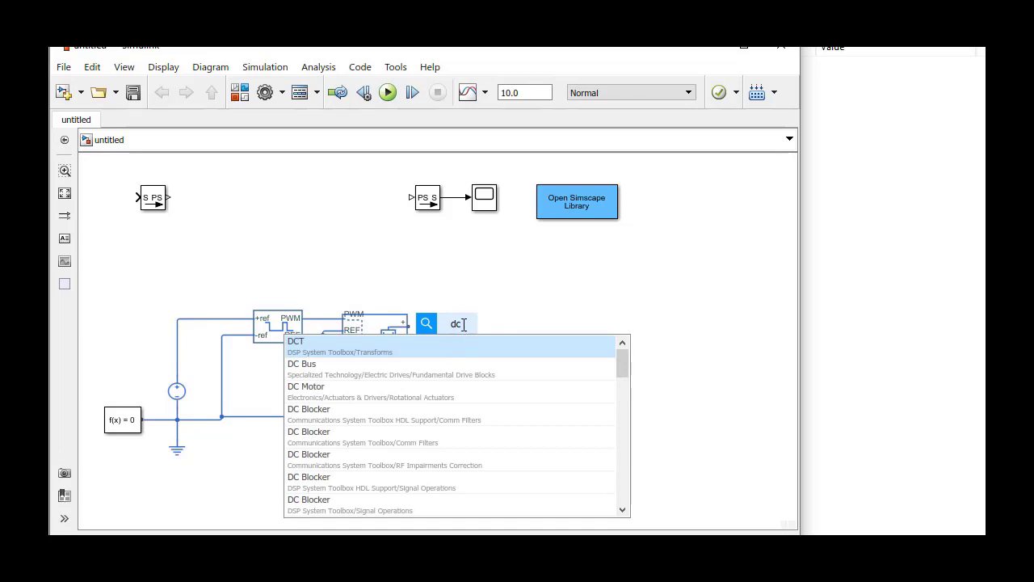
pyautogui.moveTo(464, 324); pyautogui.dragTo(448, 323)
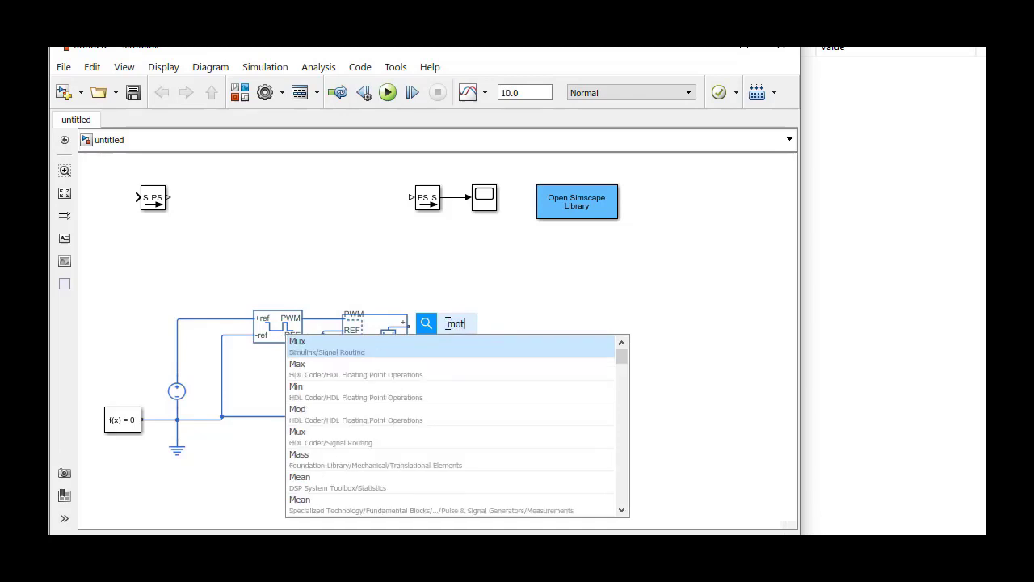
pyautogui.write('or')
pyautogui.click(404, 346)
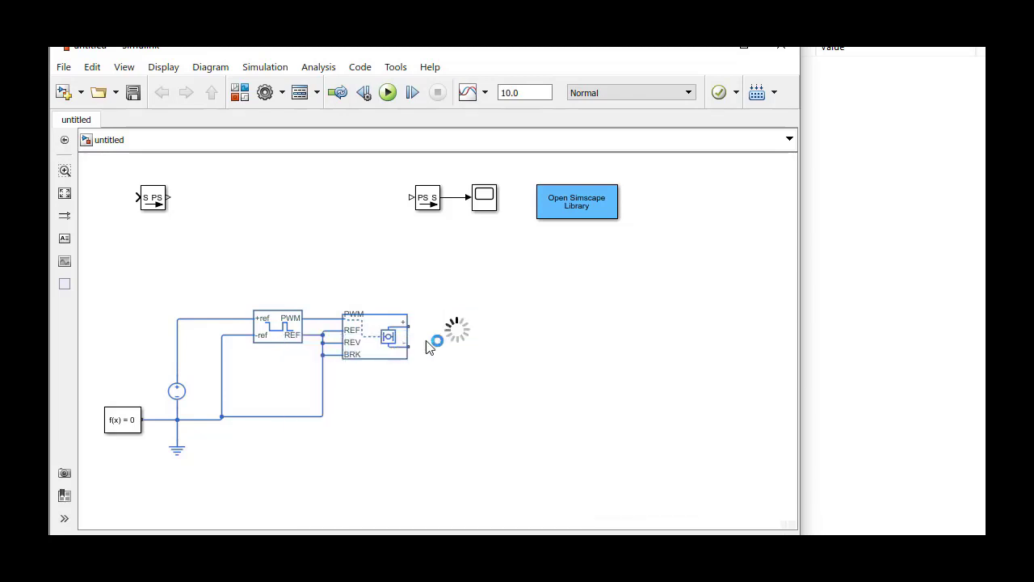
pyautogui.moveTo(481, 335); pyautogui.dragTo(529, 380)
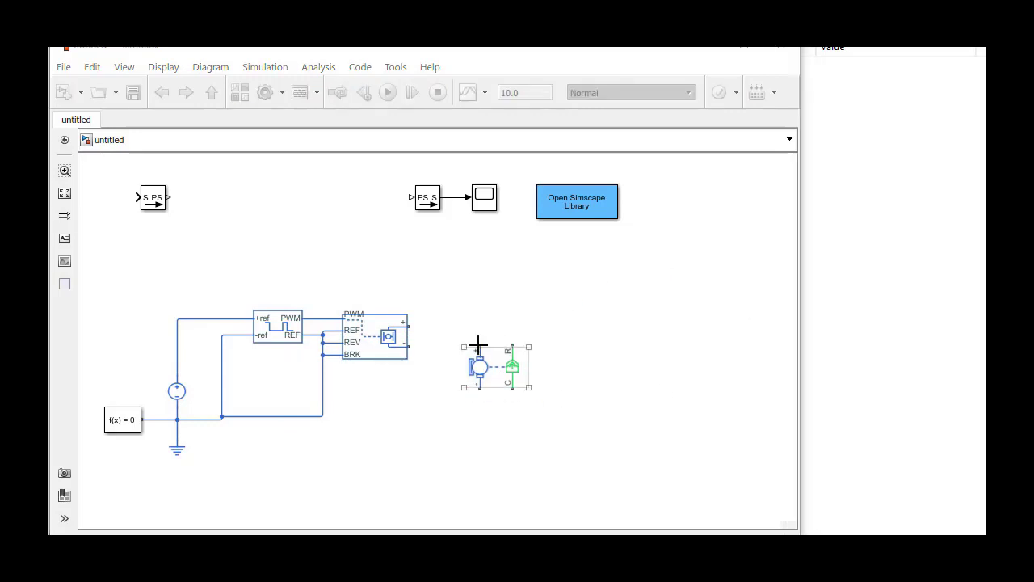
# Step: Wire the motor + to the H-Bridge output, and the motor - and bridge - to ground
pyautogui.moveTo(479, 348); pyautogui.dragTo(412, 322)
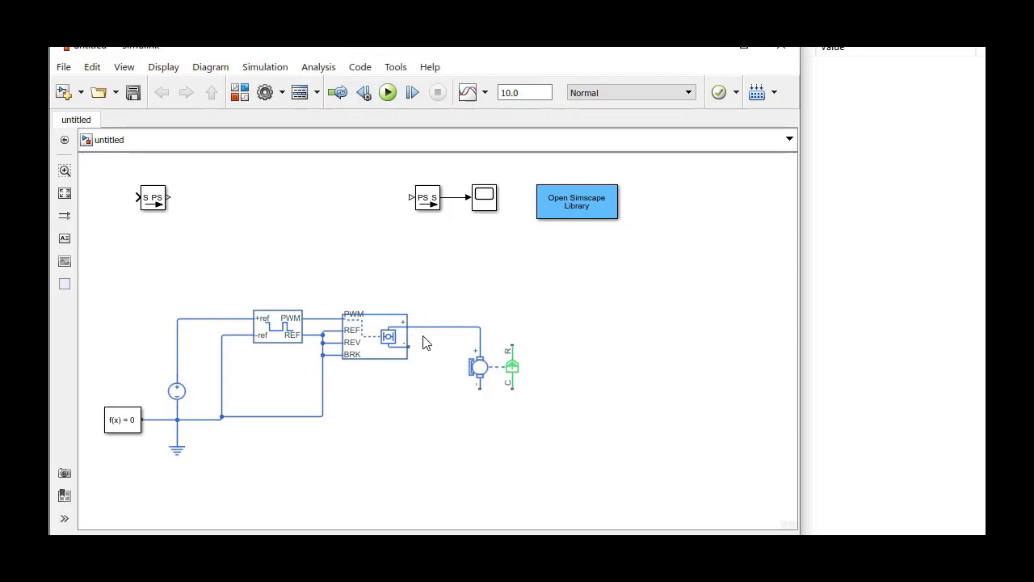
pyautogui.moveTo(481, 387); pyautogui.dragTo(324, 412)
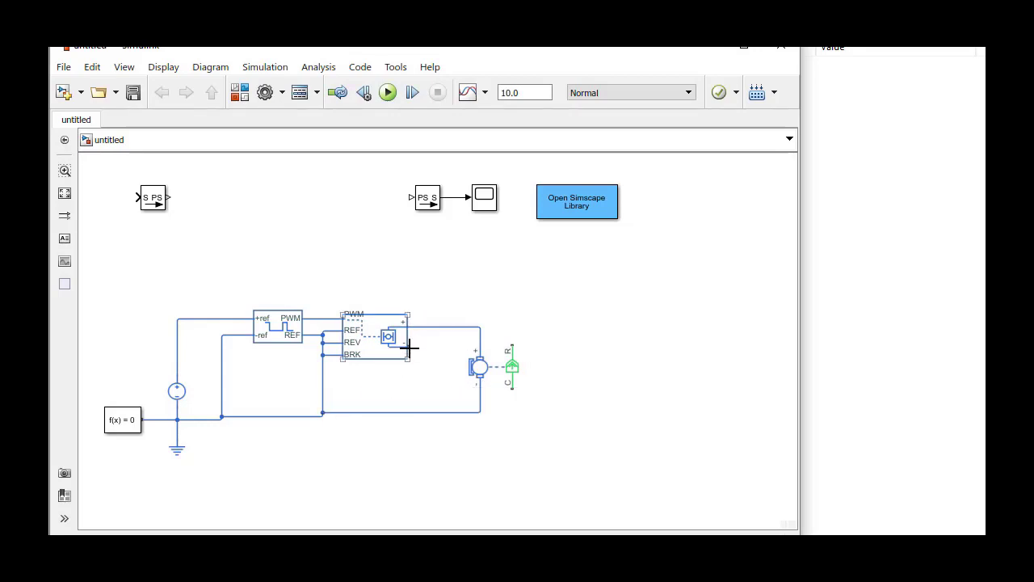
pyautogui.moveTo(410, 348); pyautogui.dragTo(432, 408)
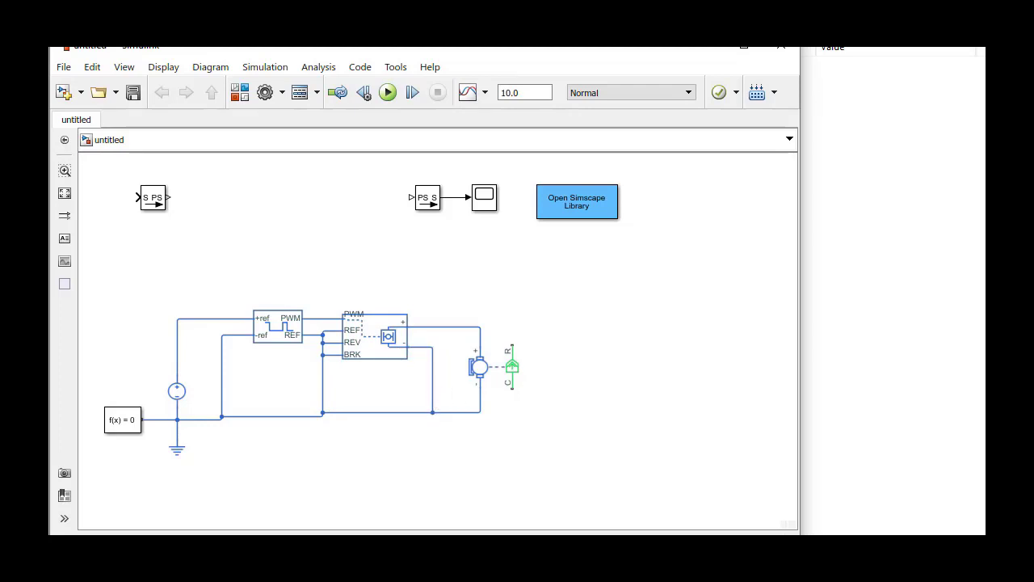
pyautogui.hotkey('ctrl', 'a')
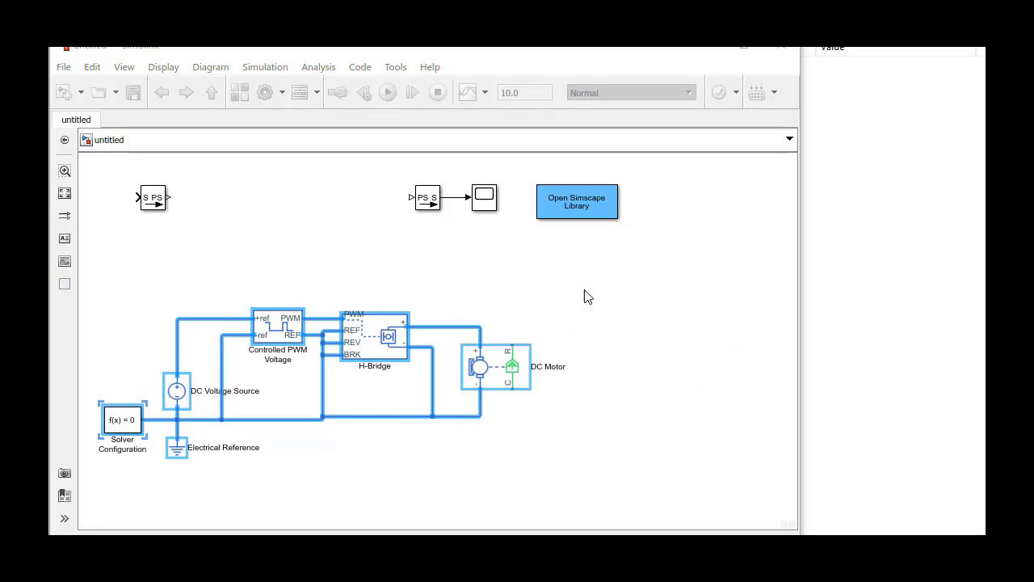
pyautogui.click(477, 257)
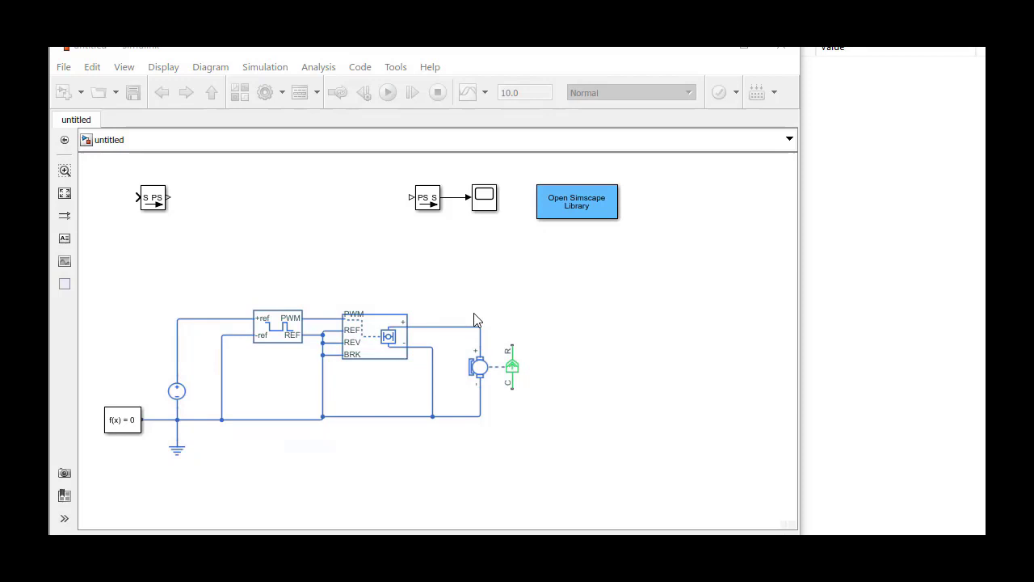
pyautogui.moveTo(525, 337); pyautogui.dragTo(463, 392)
# Step: Ground the DC Motor's C port with a Mechanical Rotational Reference
pyautogui.moveTo(512, 390); pyautogui.dragTo(515, 458)
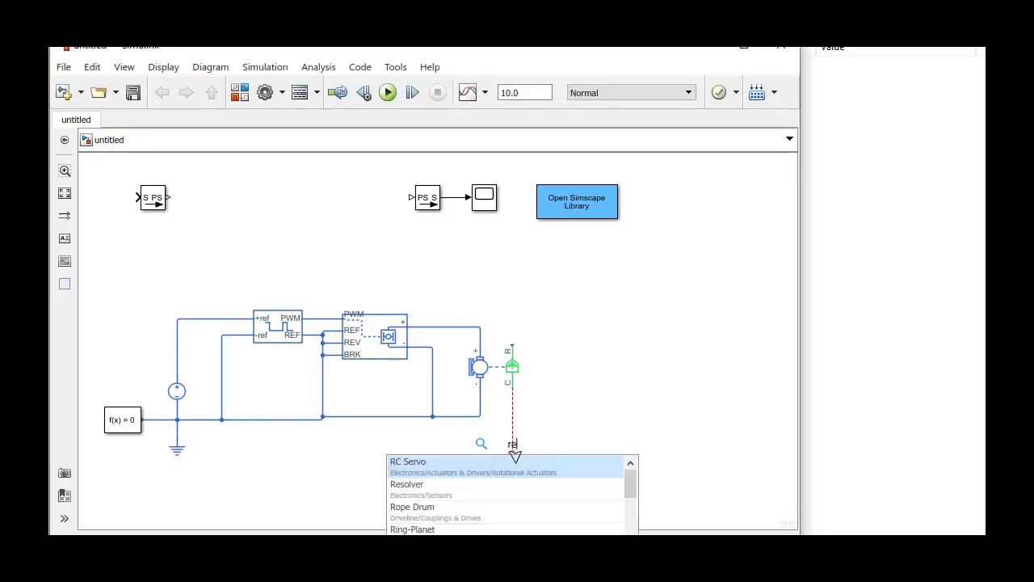
pyautogui.write('ref')
pyautogui.click(522, 467)
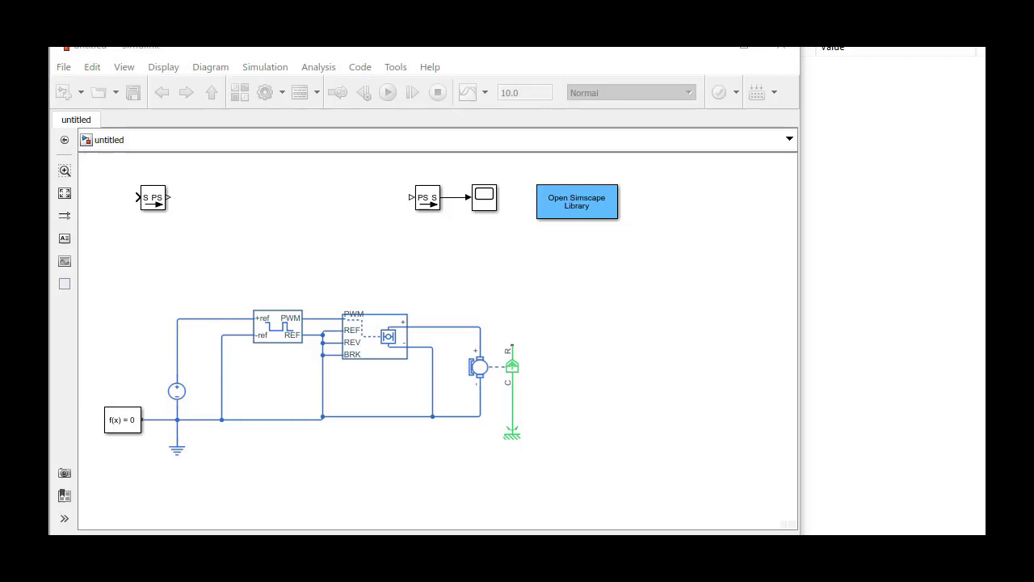
pyautogui.click(515, 350)
pyautogui.click(716, 191)
# Step: Chain a Gear Box and a Wheel and Axle onto the motor's R shaft
pyautogui.moveTo(510, 347); pyautogui.dragTo(577, 319)
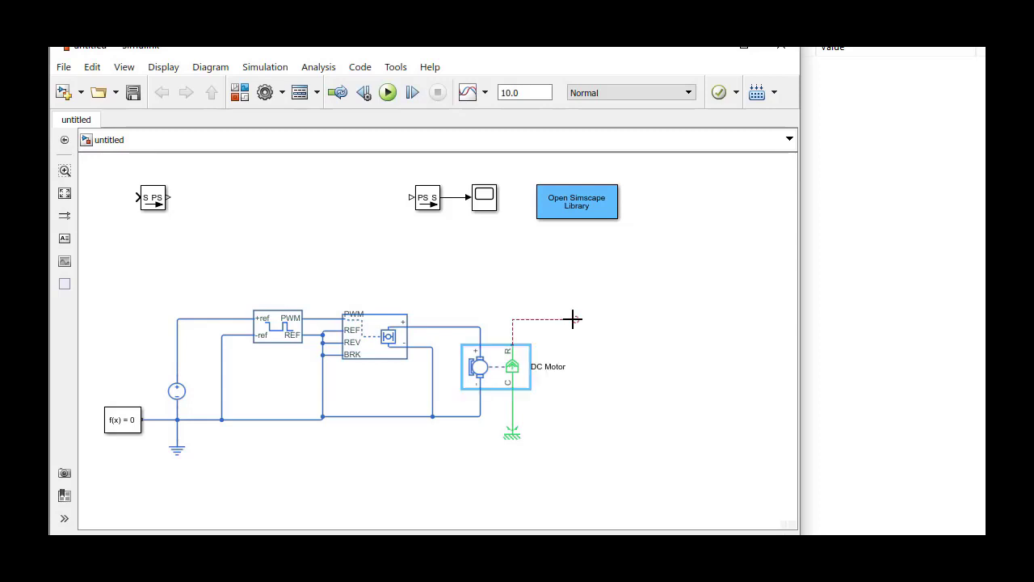
pyautogui.write('ge')
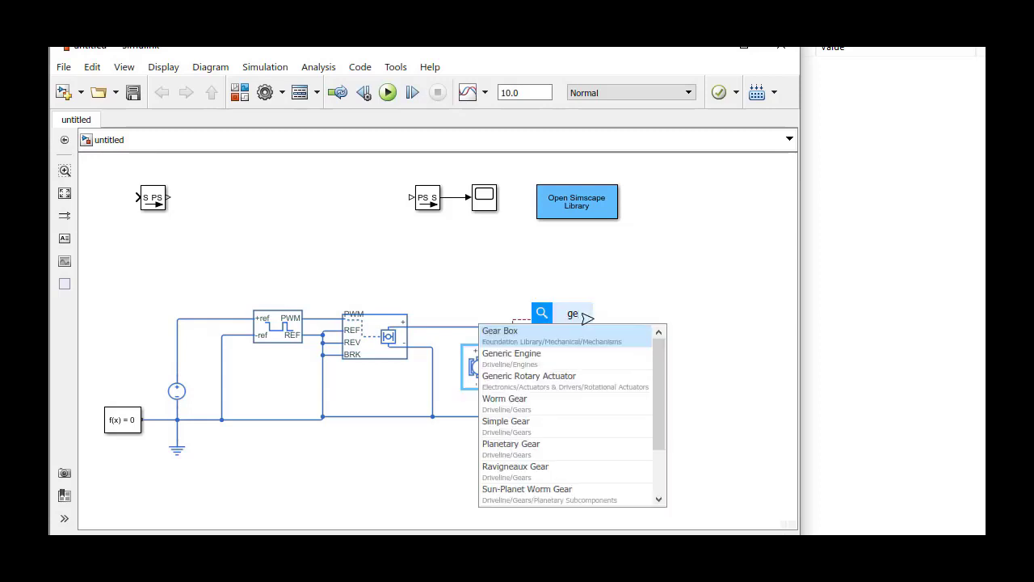
pyautogui.write('a')
pyautogui.click(586, 329)
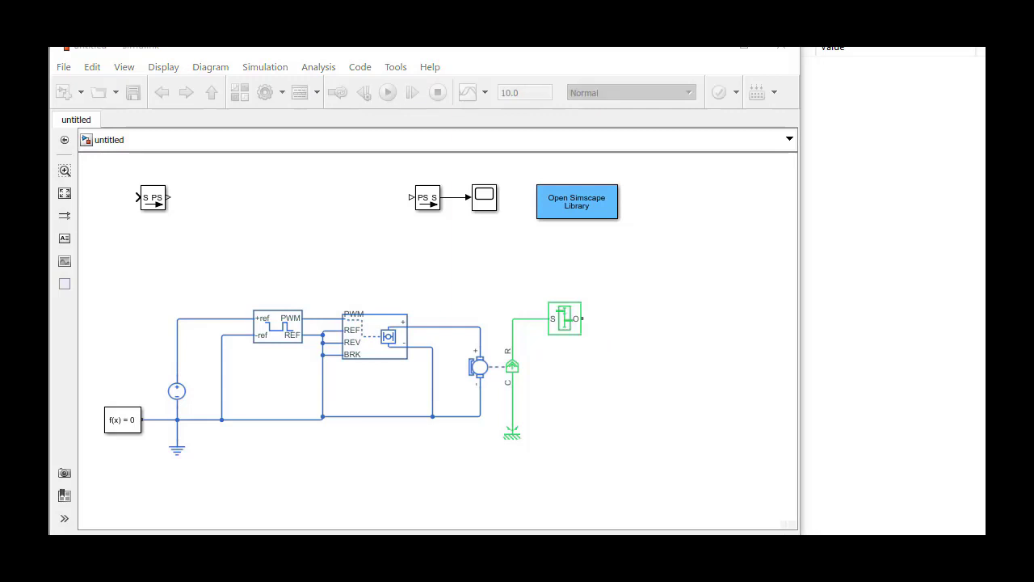
pyautogui.click(578, 324)
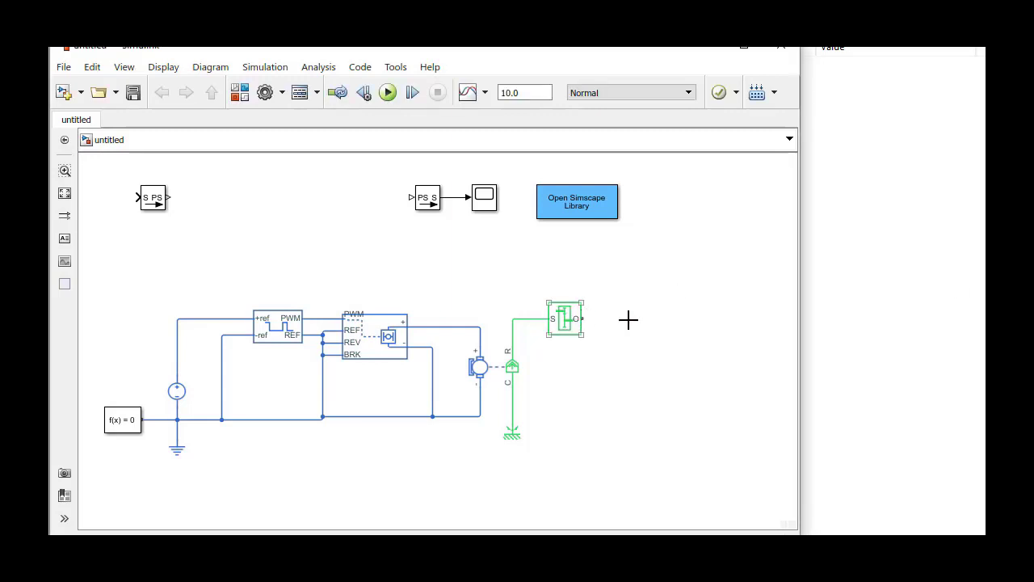
pyautogui.moveTo(581, 319); pyautogui.dragTo(631, 318)
pyautogui.write('whe')
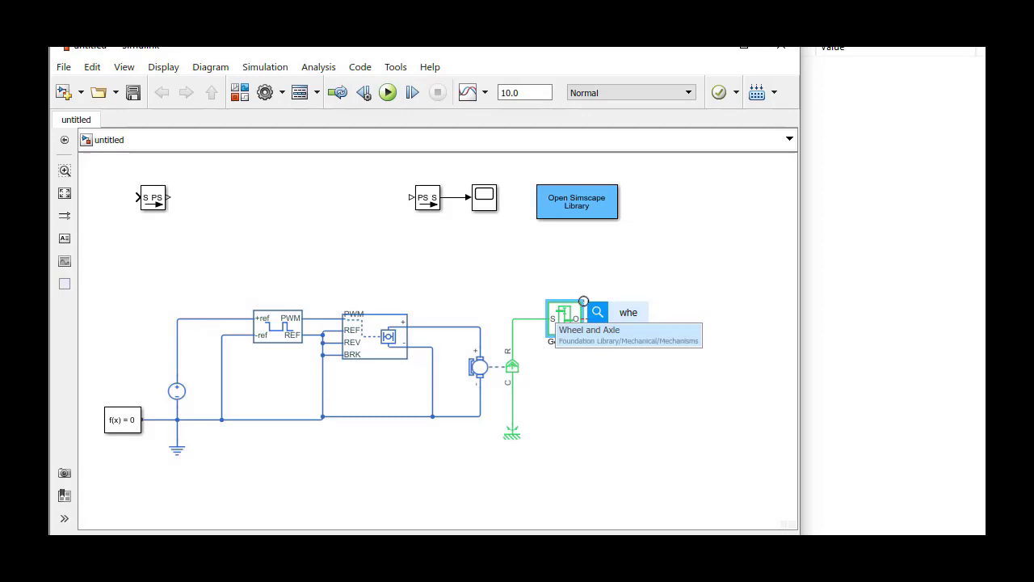
pyautogui.click(642, 338)
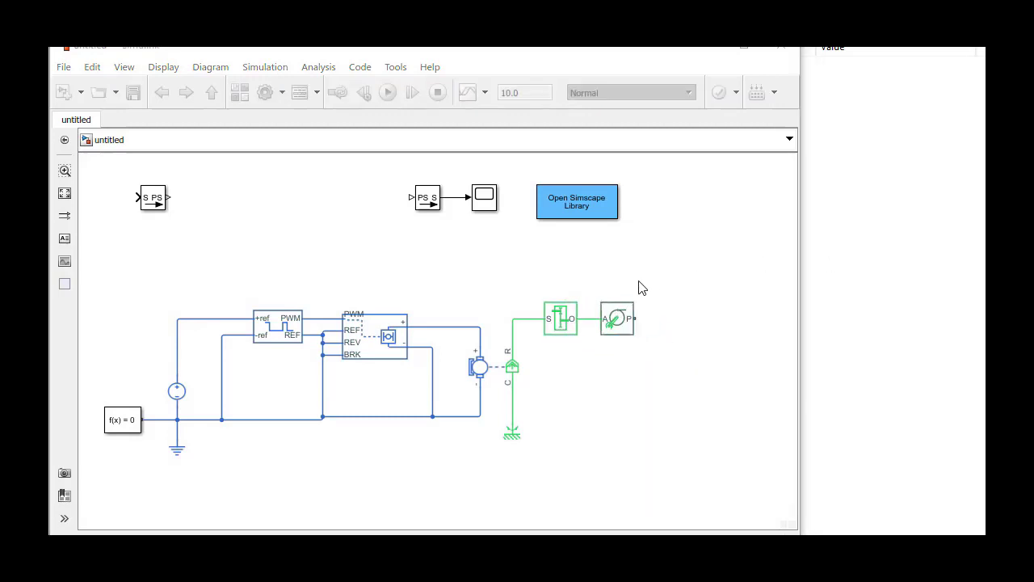
# Step: Attach a Mass block with default value to the Wheel and Axle's P port
pyautogui.click(638, 314)
pyautogui.click(668, 278)
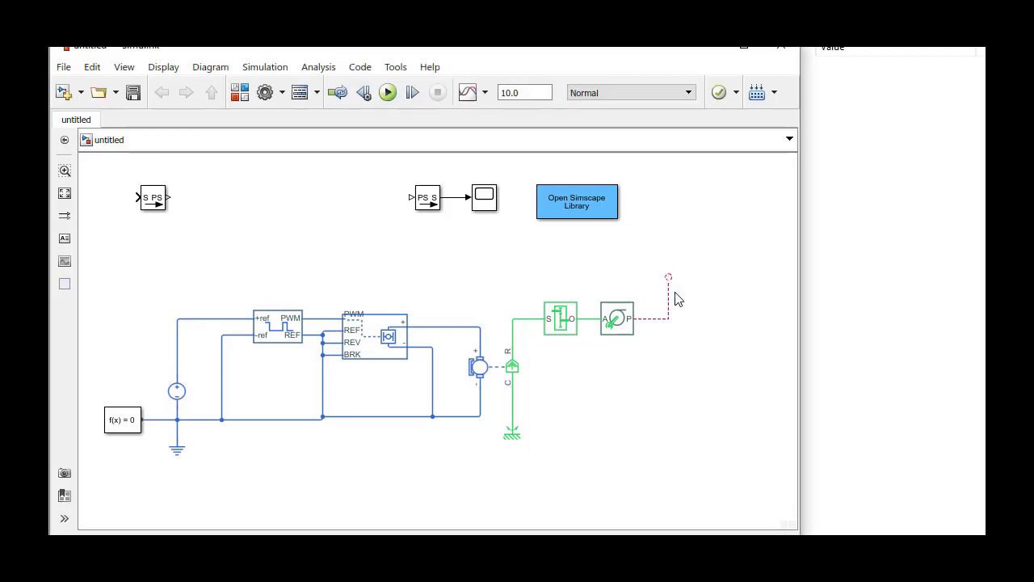
pyautogui.write('Mass')
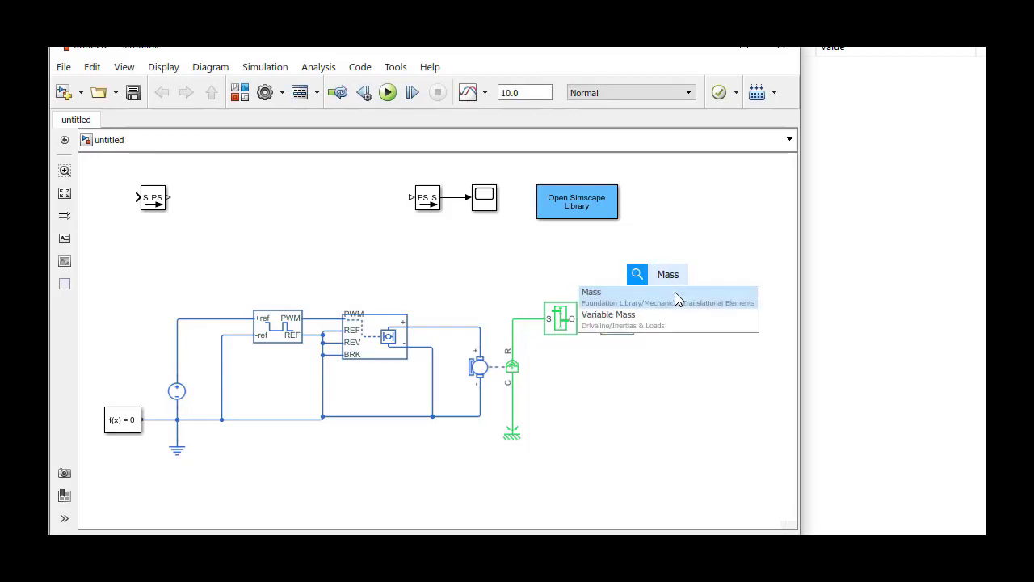
pyautogui.click(674, 294)
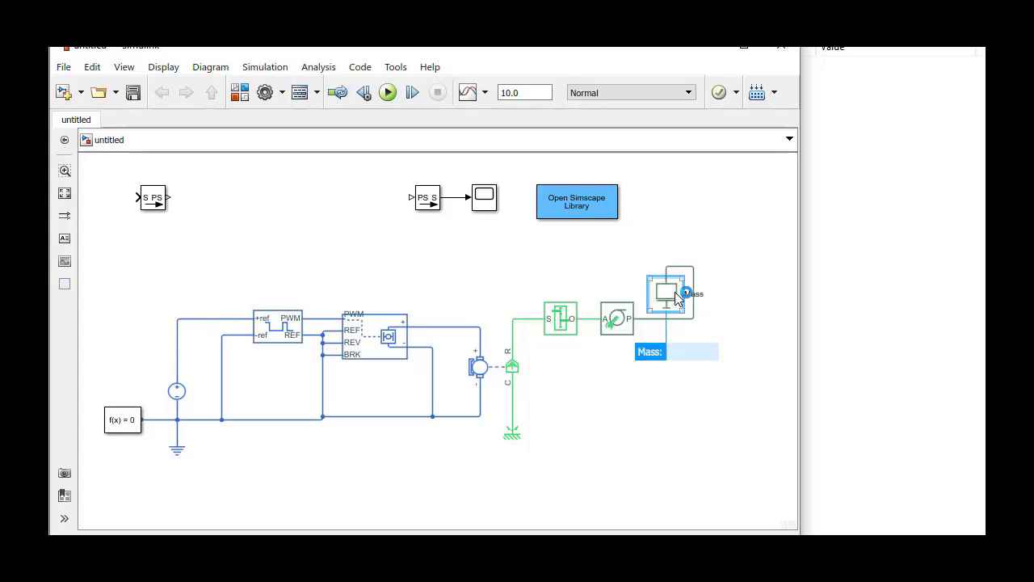
pyautogui.press('Return')
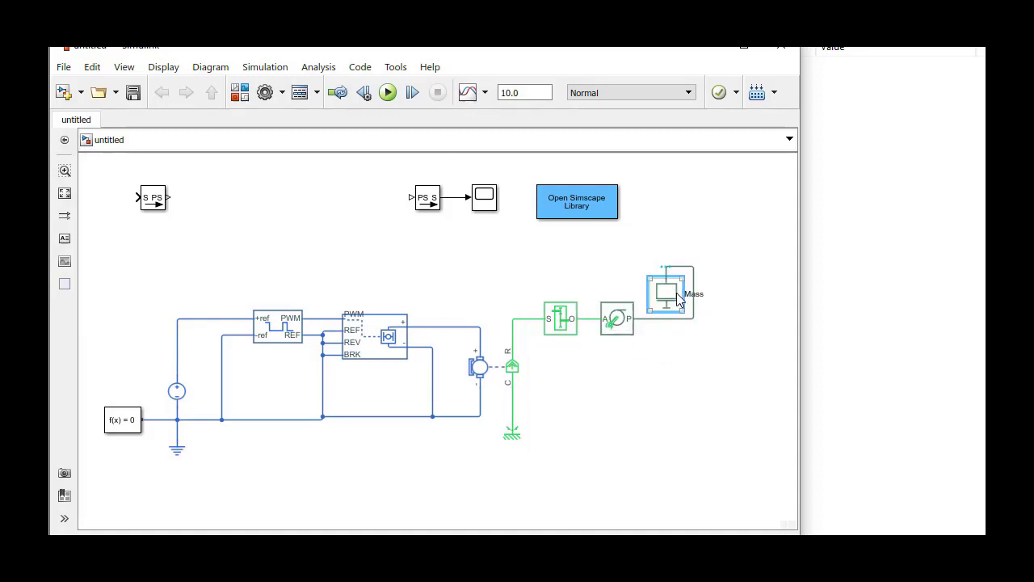
pyautogui.moveTo(677, 299); pyautogui.dragTo(697, 275)
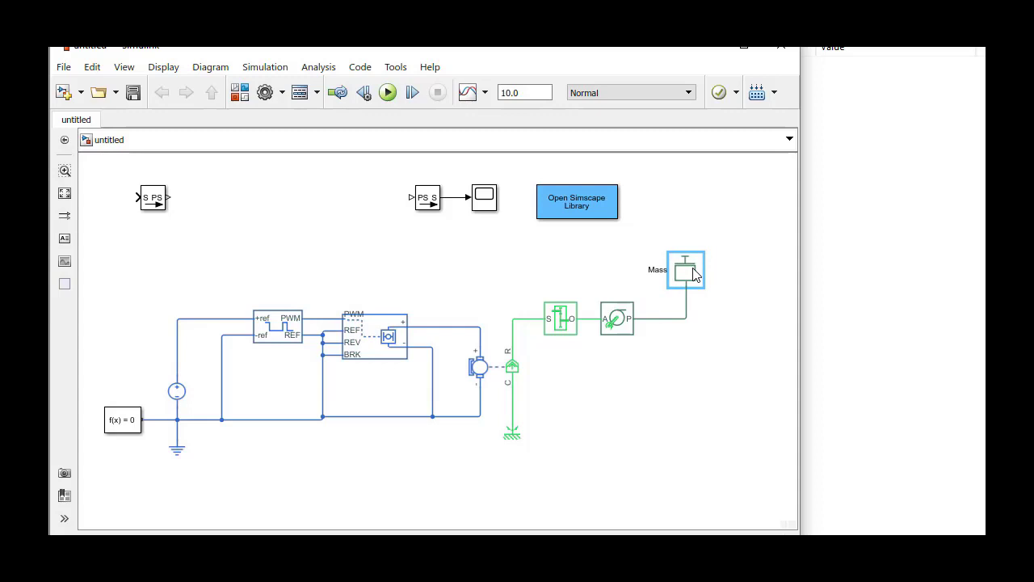
pyautogui.click(719, 329)
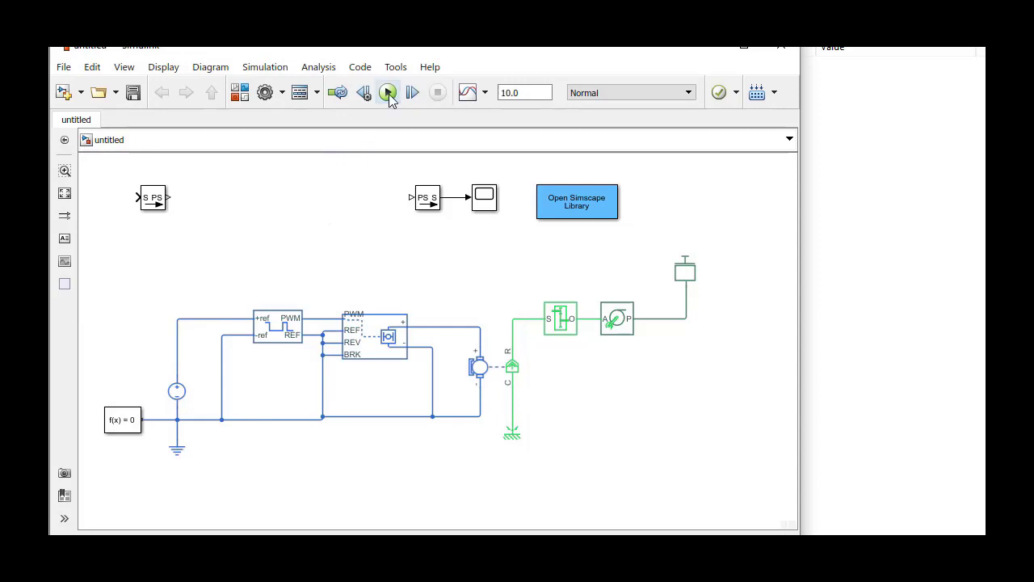
# Step: Run the simulation and open the Mass block's Simscape Results Explorer
pyautogui.click(388, 92)
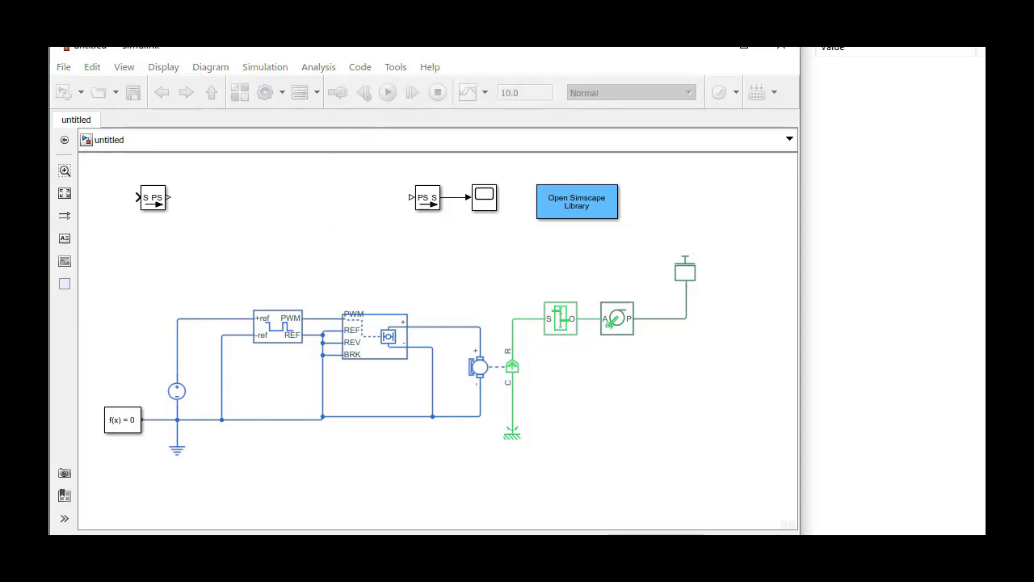
pyautogui.click(727, 283)
pyautogui.rightClick(729, 284)
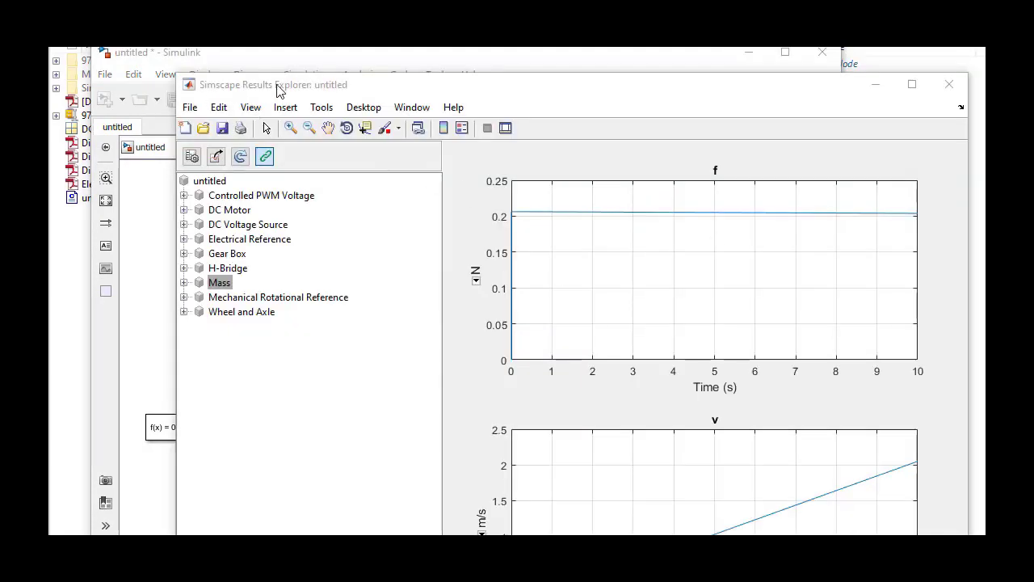
pyautogui.moveTo(416, 88)
pyautogui.mouseDown()
pyautogui.moveTo(473, 120)
pyautogui.moveTo(432, 9)
pyautogui.mouseUp()
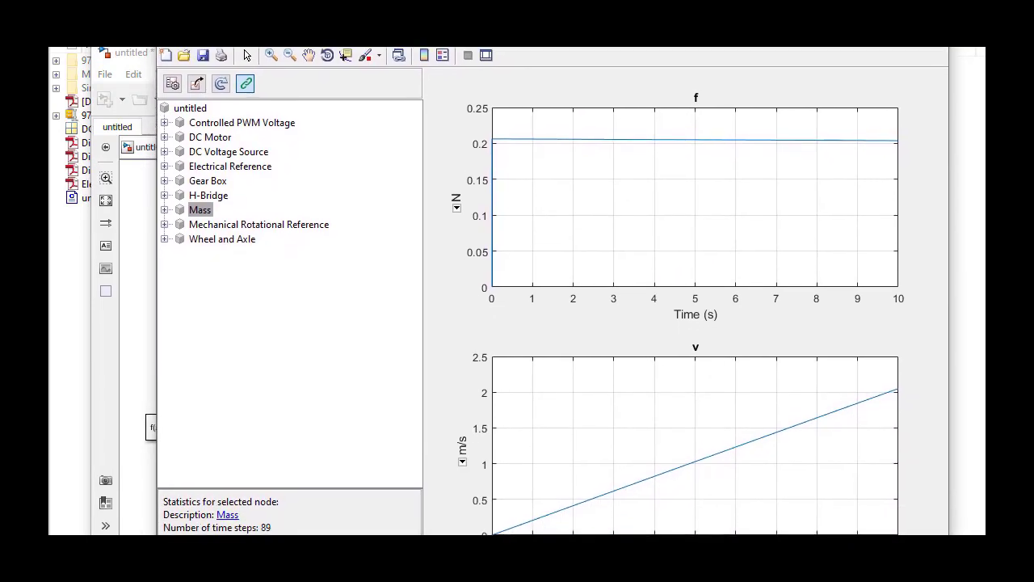
pyautogui.moveTo(432, 10); pyautogui.dragTo(388, 13)
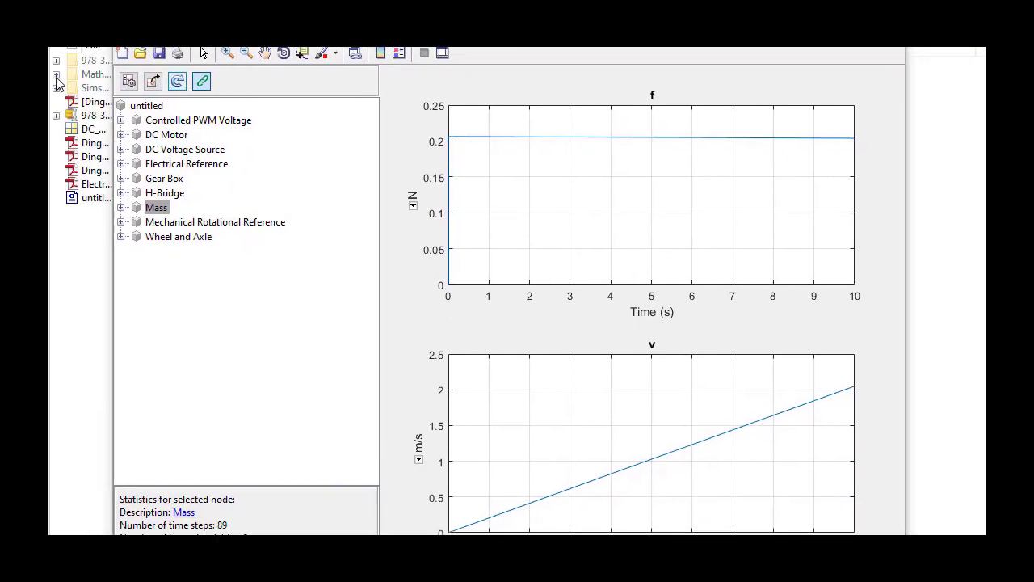
# Step: Plot the Mass force f and velocity v, then the DC Motor current i_L
pyautogui.click(121, 208)
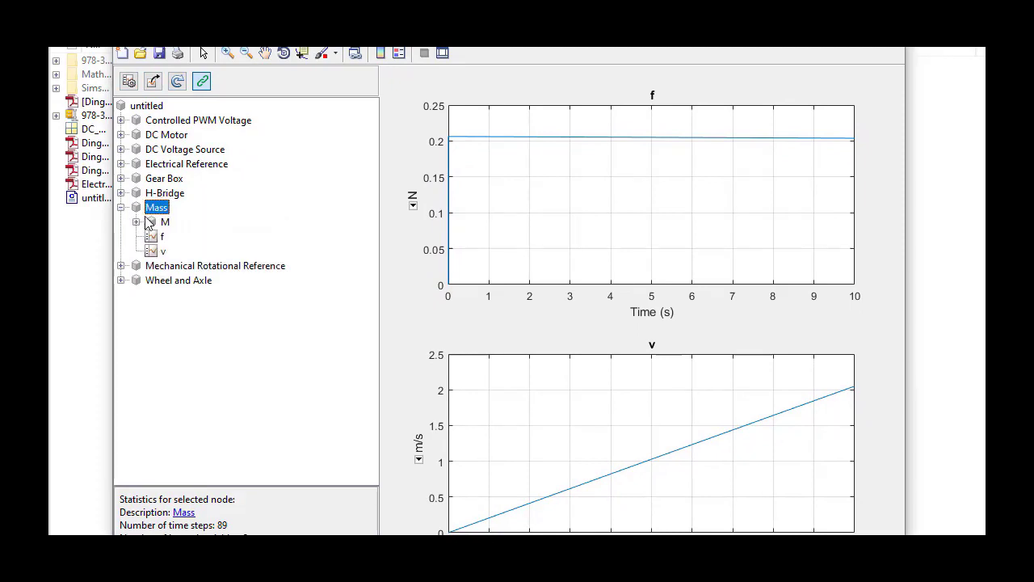
pyautogui.click(160, 237)
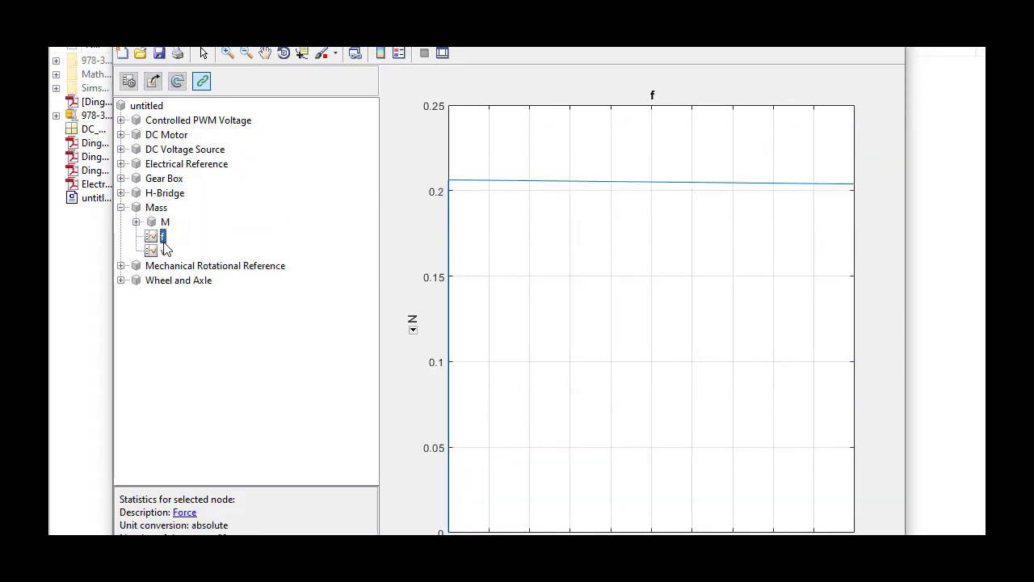
pyautogui.click(163, 251)
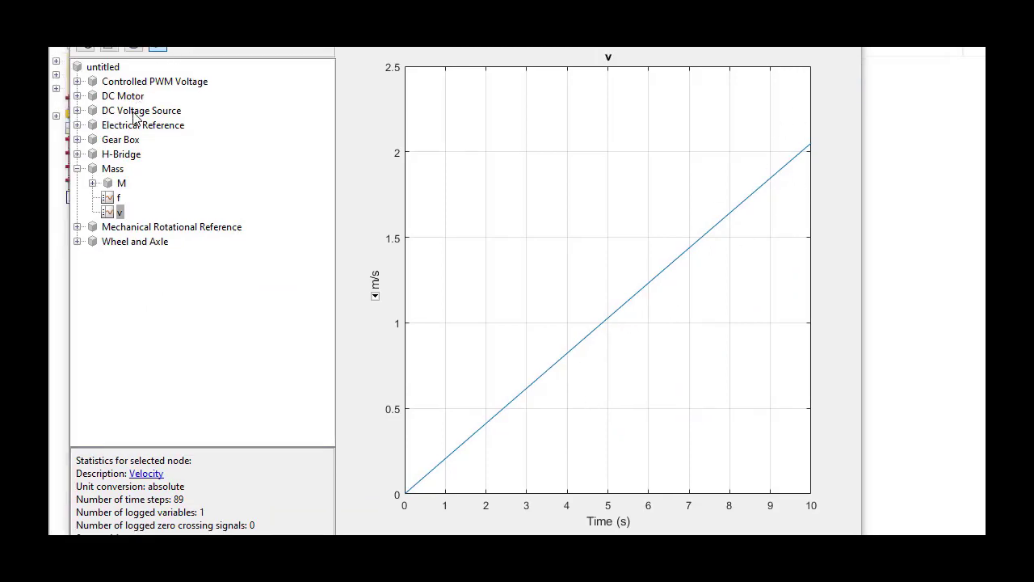
pyautogui.click(77, 98)
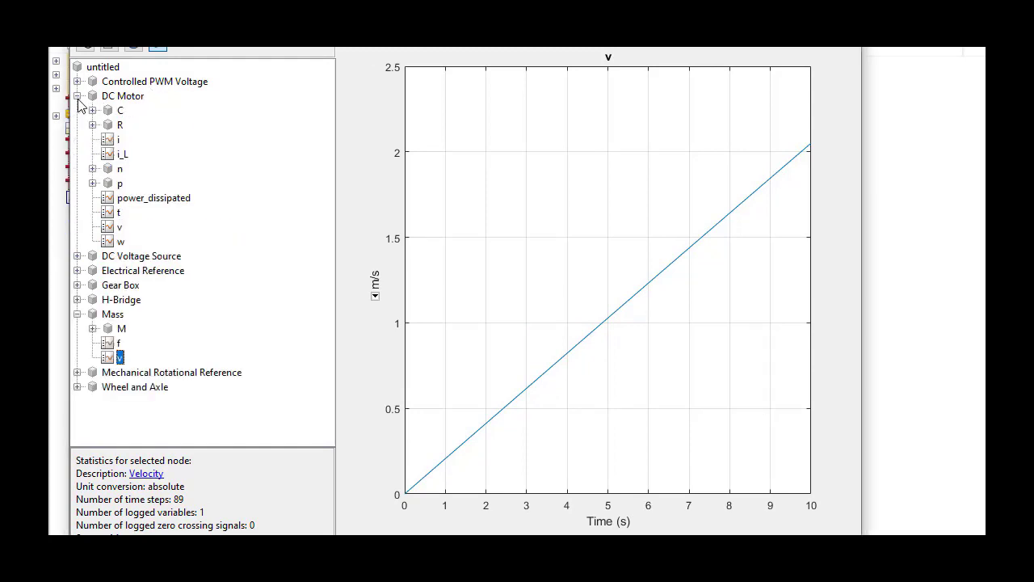
pyautogui.click(108, 156)
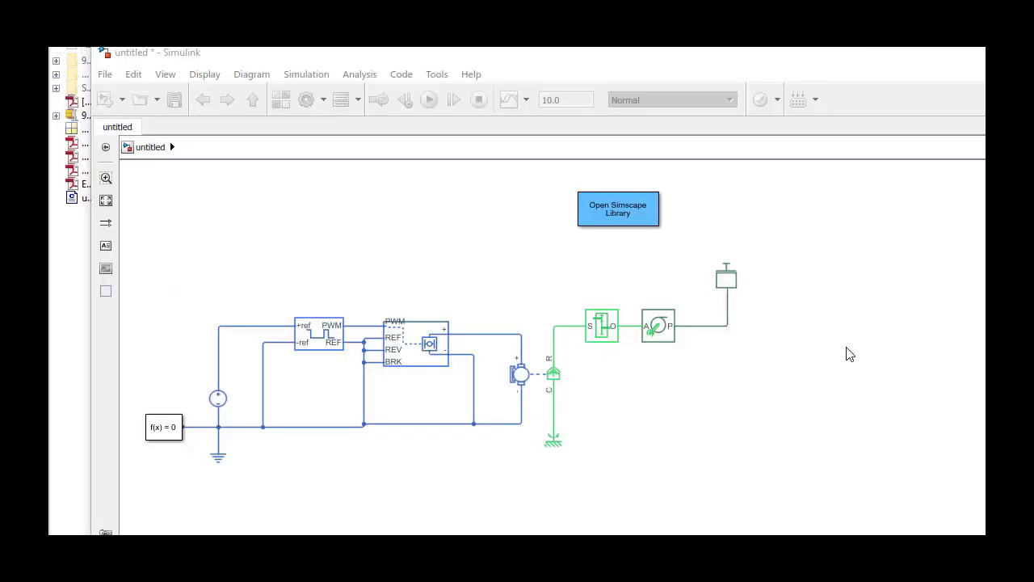
# Step: Place the Aileron Mech block beside the Wheel and Axle
pyautogui.click(510, 52)
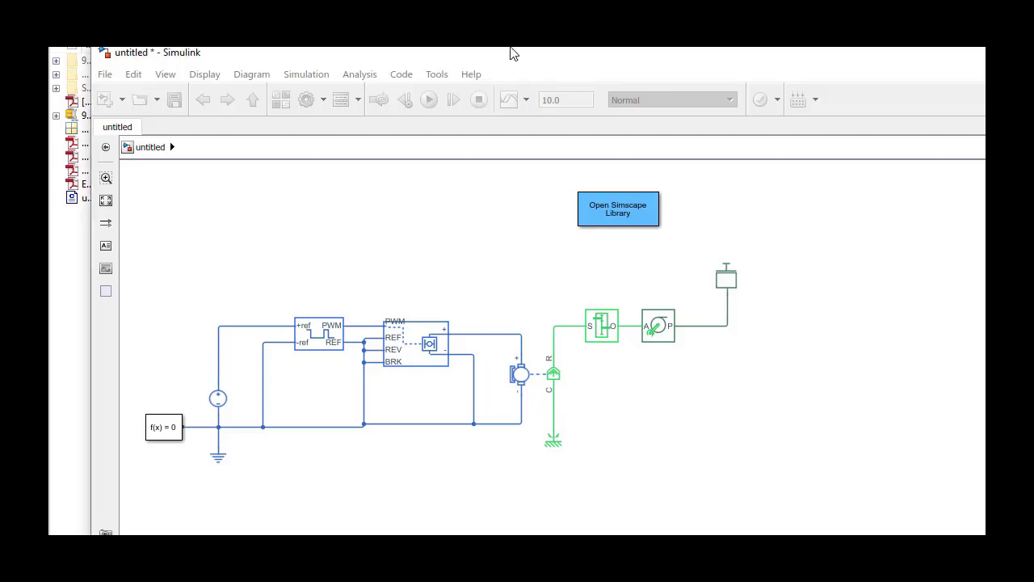
pyautogui.moveTo(661, 204); pyautogui.dragTo(739, 349)
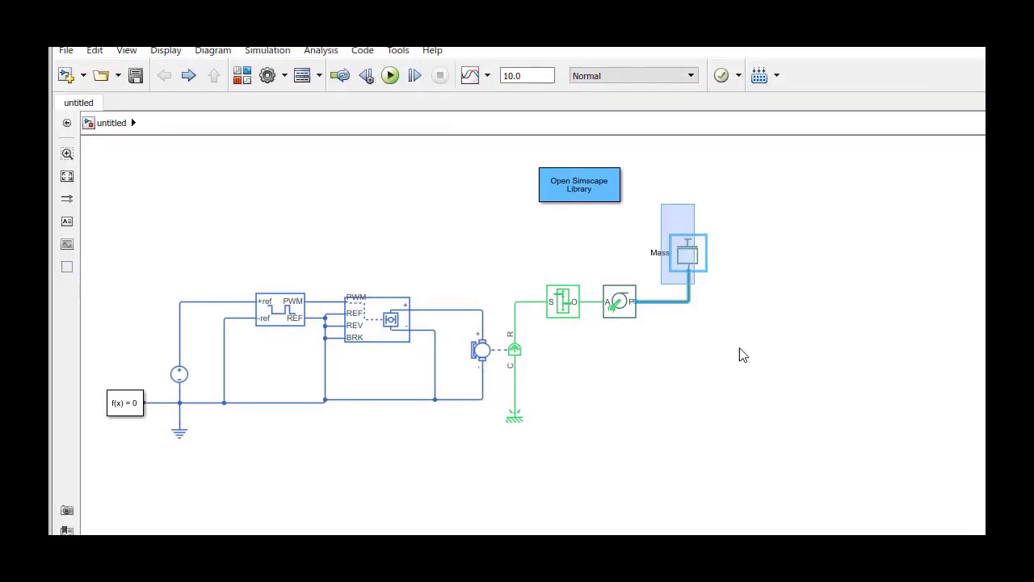
pyautogui.click(797, 274)
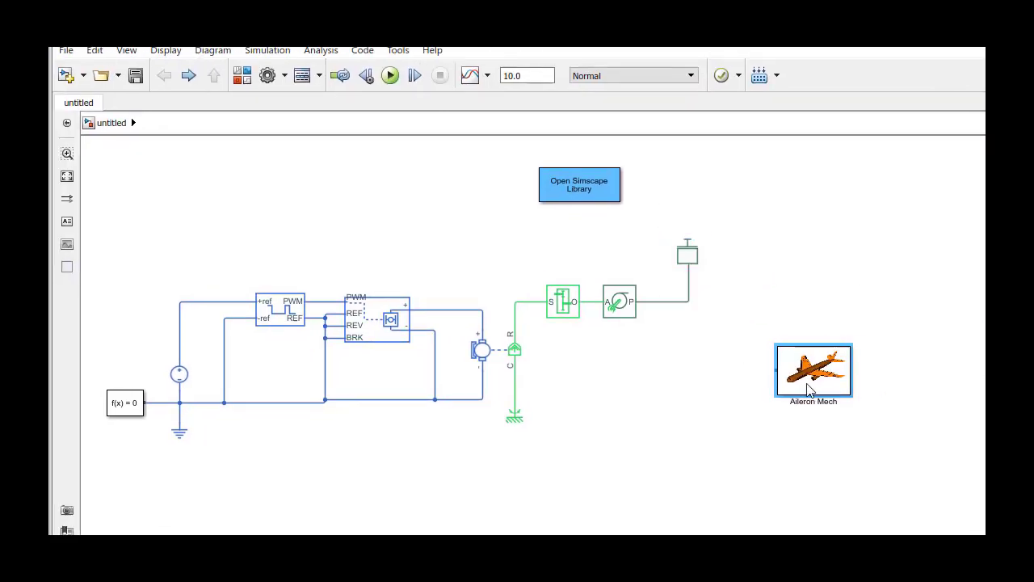
pyautogui.moveTo(826, 387)
pyautogui.mouseDown()
pyautogui.moveTo(739, 330)
pyautogui.moveTo(770, 328)
pyautogui.moveTo(768, 312)
pyautogui.mouseUp()
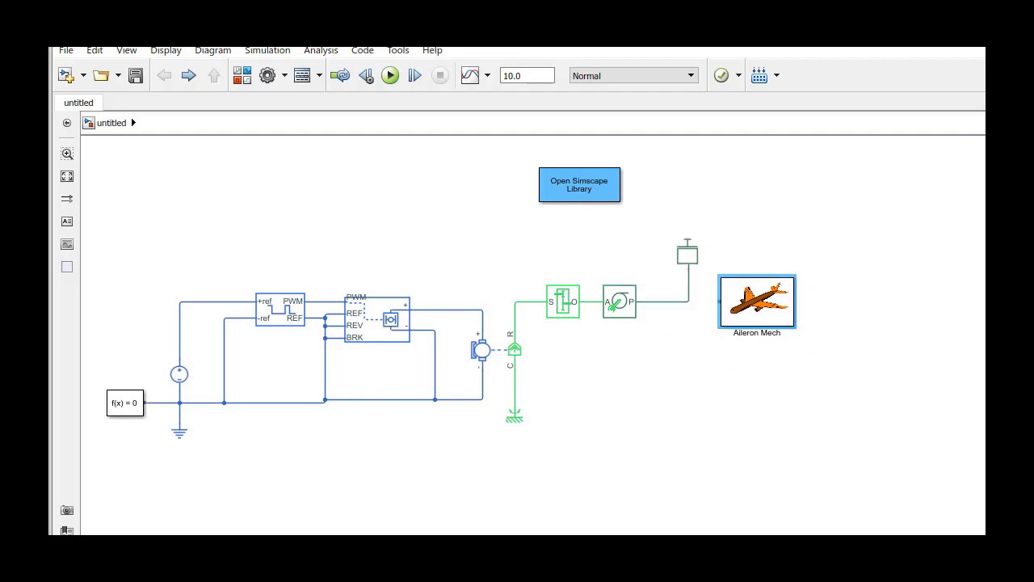
# Step: Delete the Mass, wire Wheel and Axle port P to Aileron Mech, and open its internals
pyautogui.moveTo(662, 277)
pyautogui.mouseDown()
pyautogui.moveTo(707, 228)
pyautogui.moveTo(697, 341)
pyautogui.mouseUp()
pyautogui.click(663, 293)
pyautogui.press('Delete')
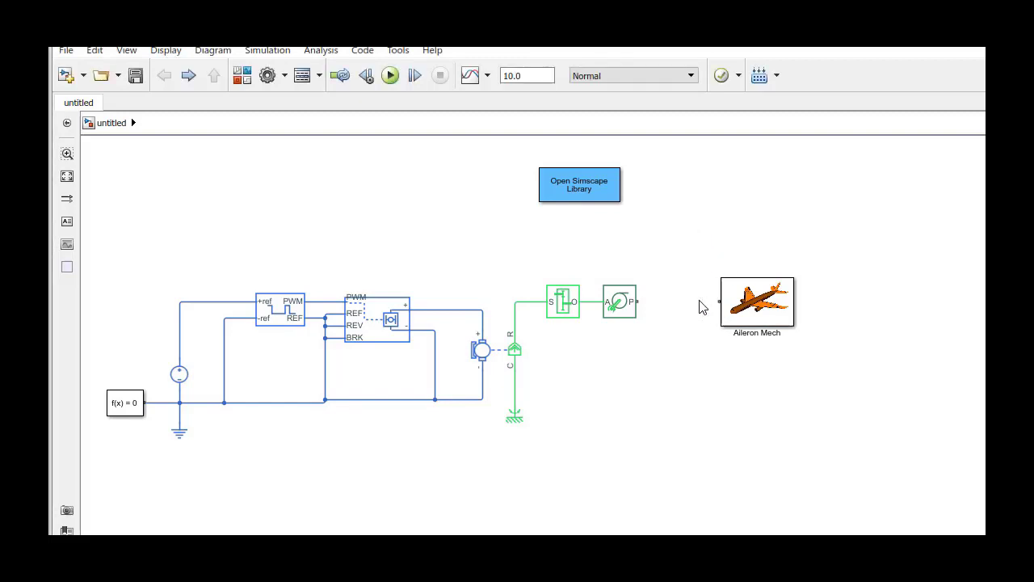
pyautogui.moveTo(637, 301); pyautogui.dragTo(722, 301)
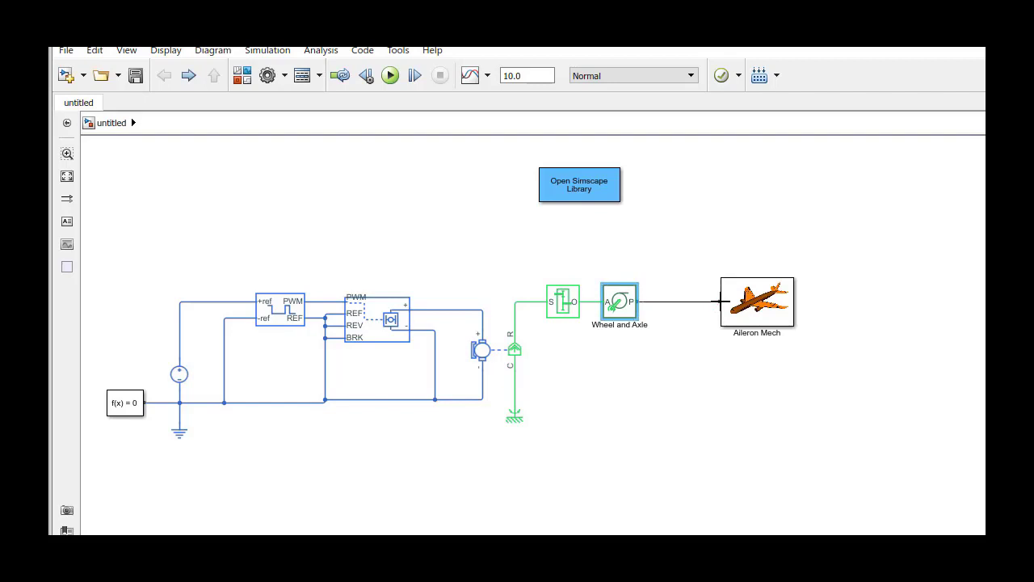
pyautogui.click(779, 381)
pyautogui.click(768, 317)
pyautogui.doubleClick(768, 317)
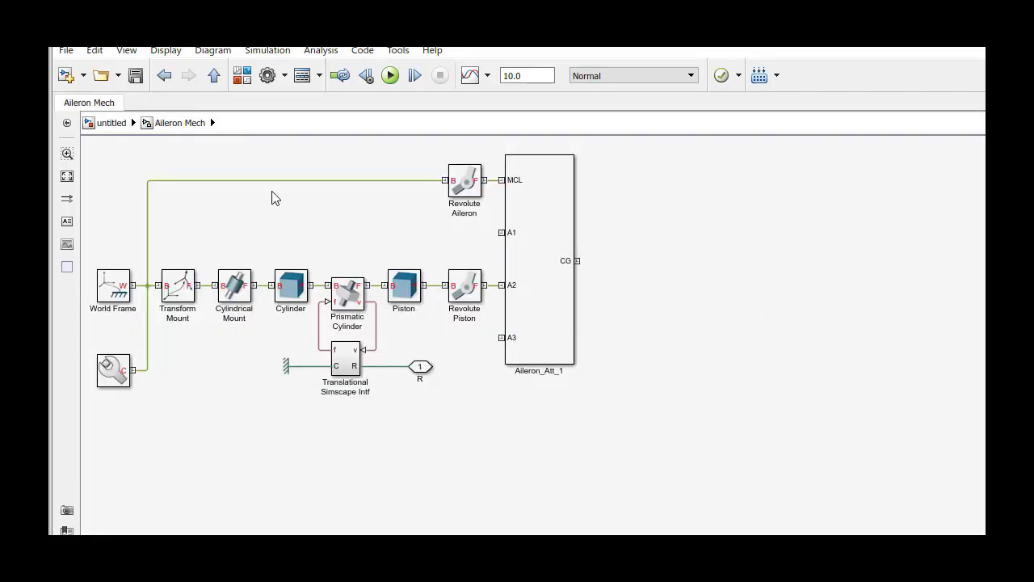
# Step: Return to the top-level model and run the 10-second simulation in Mechanics Explorer
pyautogui.click(111, 123)
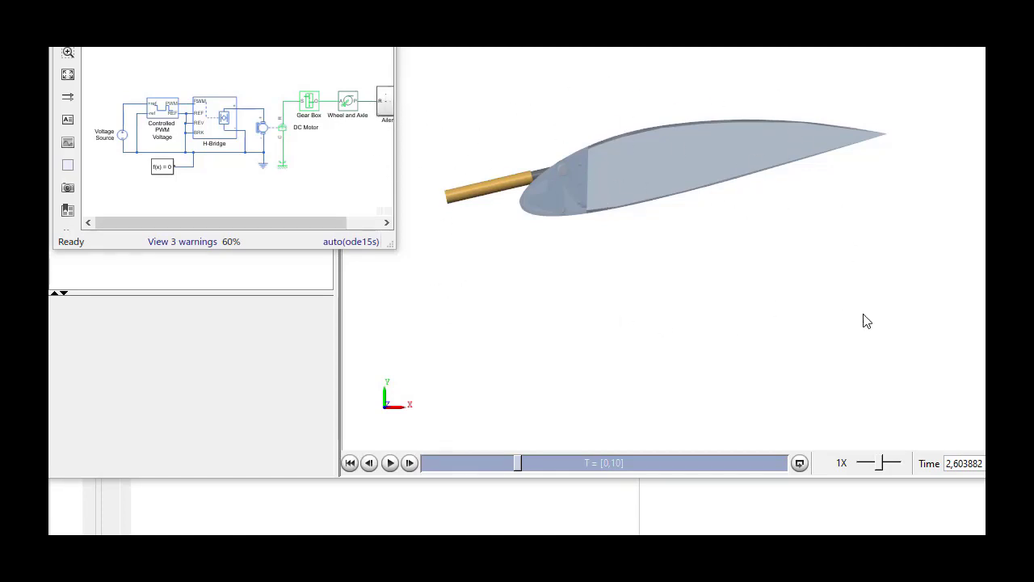
pyautogui.hotkey('ctrl', 't')
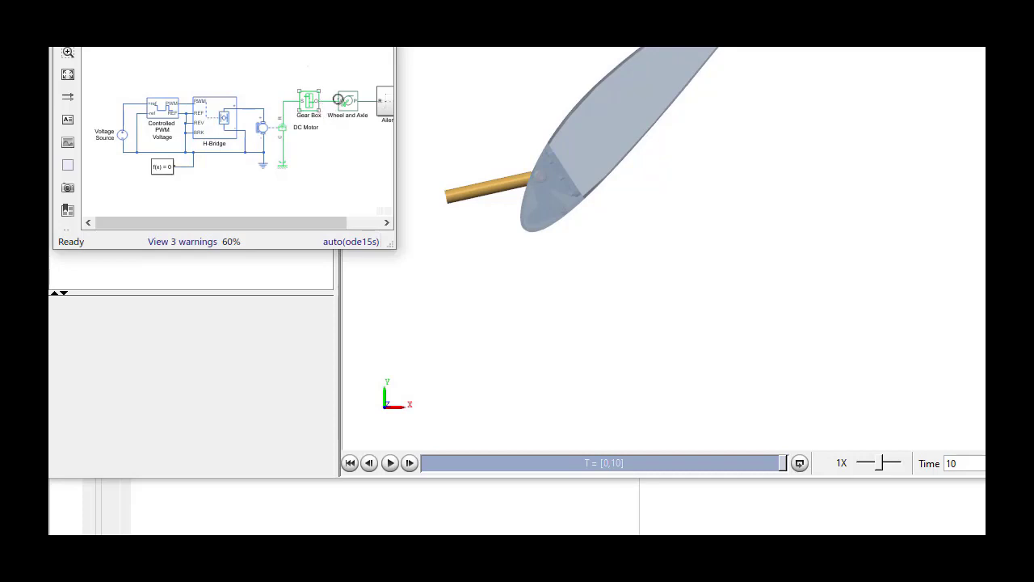
# Step: Set Wheel and Axle mechanism orientation to 'Drives in positive direction' and rerun the simulation
pyautogui.doubleClick(350, 107)
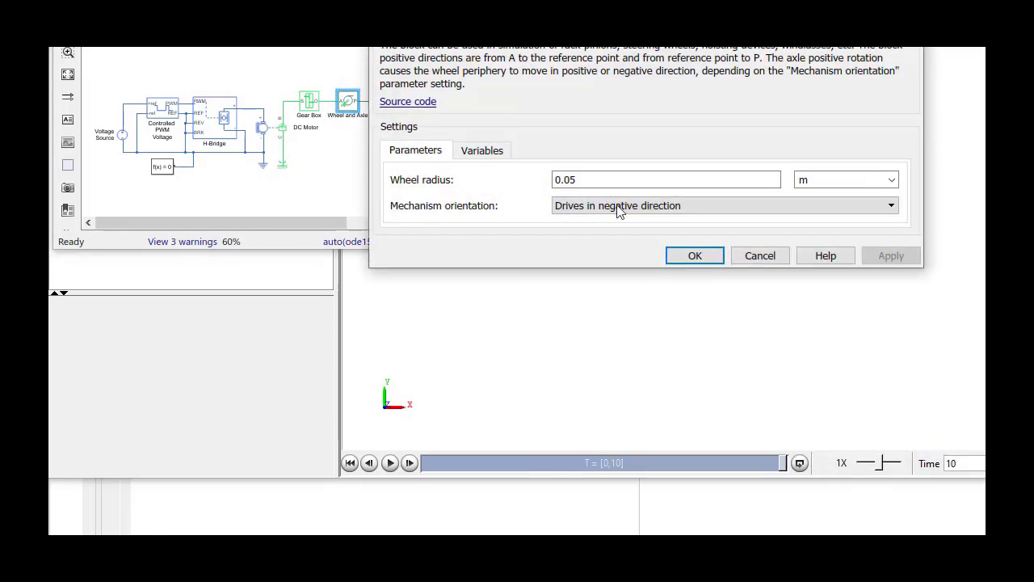
pyautogui.click(636, 205)
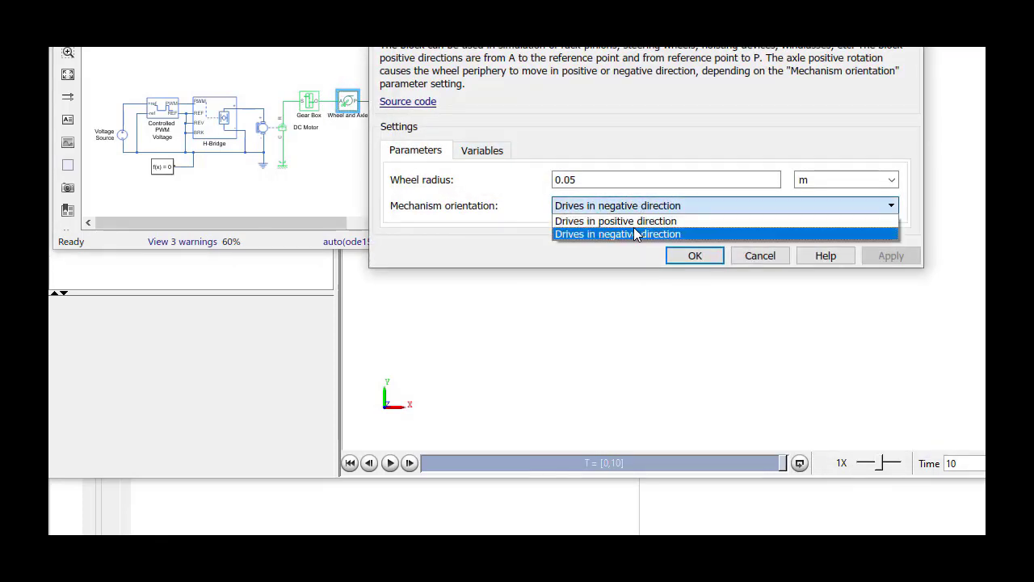
pyautogui.click(638, 220)
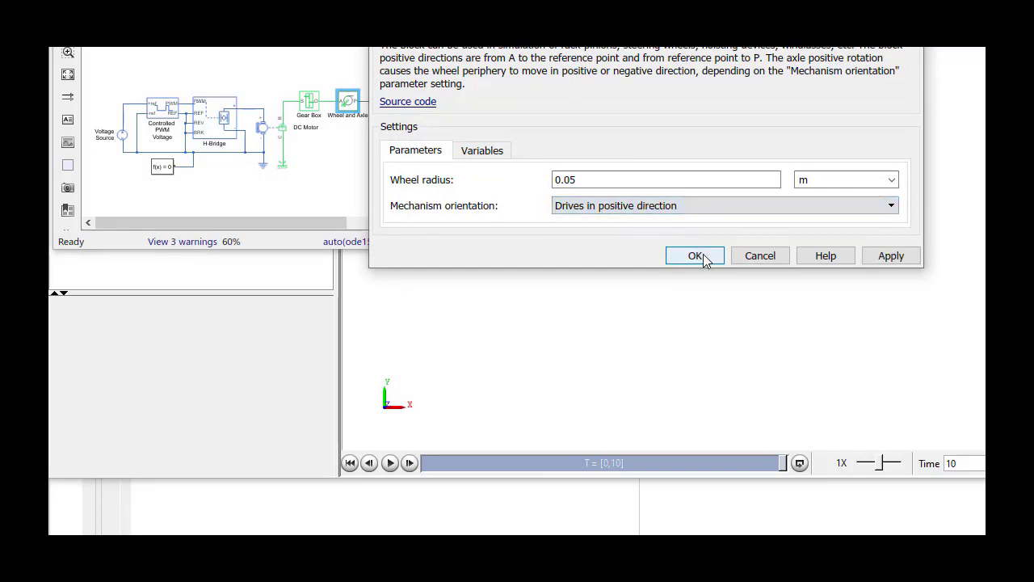
pyautogui.click(695, 255)
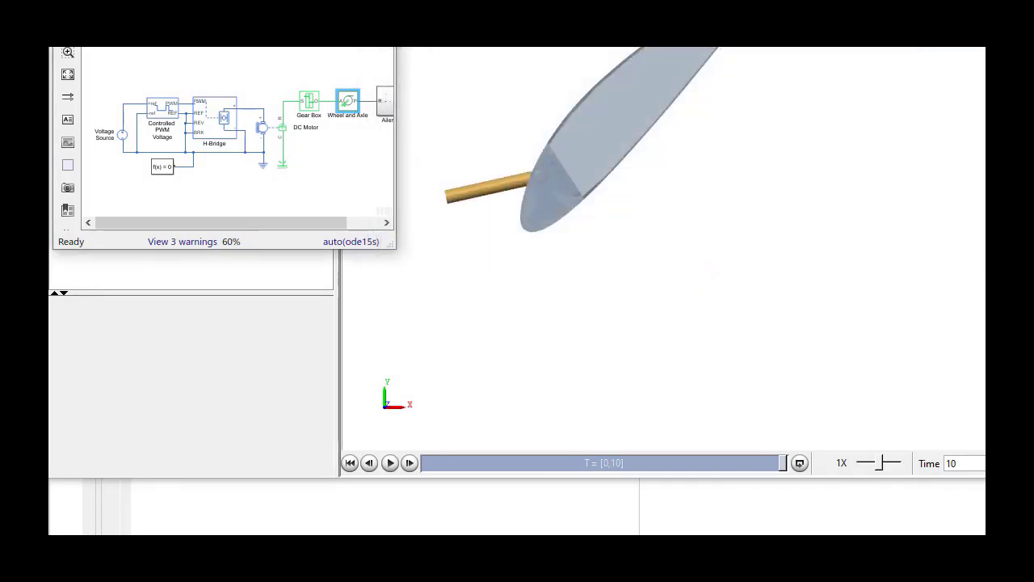
pyautogui.hotkey('ctrl', 't')
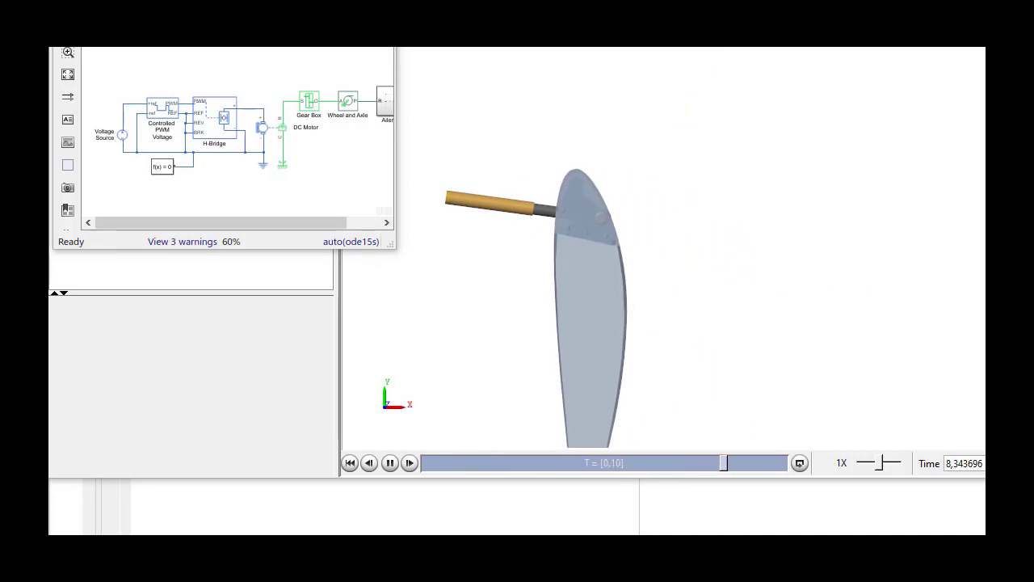
pyautogui.press('space')
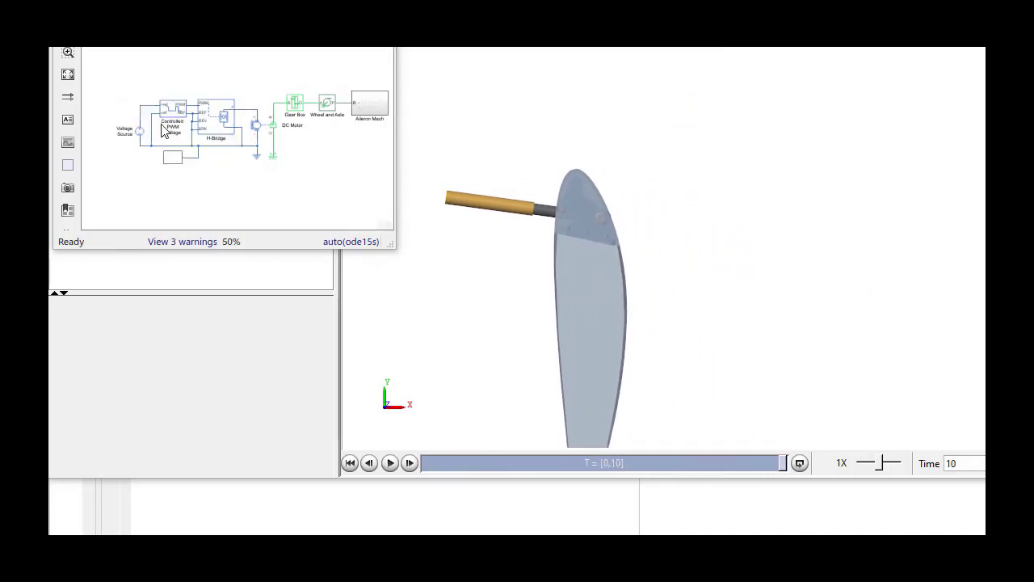